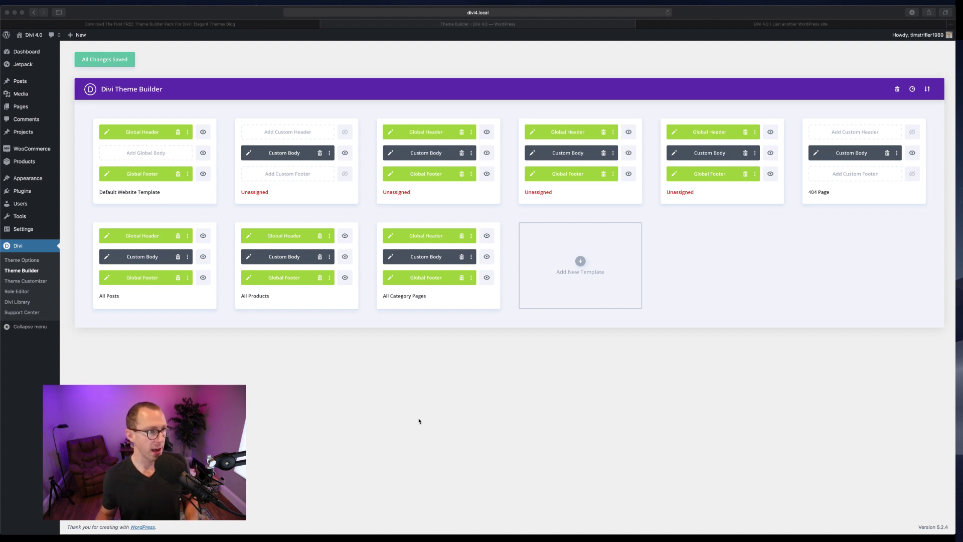
# Switch to the Elegant Themes 'Download The First FREE Theme Builder Pack' blog post tab.
pyautogui.click(211, 23)
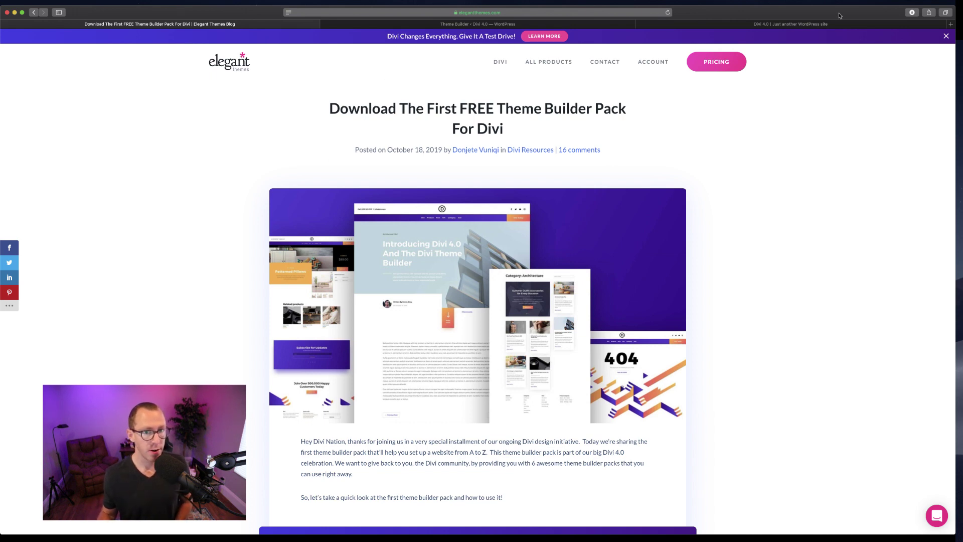
# Switch to the 'Divi 4.0 | Just another WordPress site' homepage tab.
pyautogui.click(801, 23)
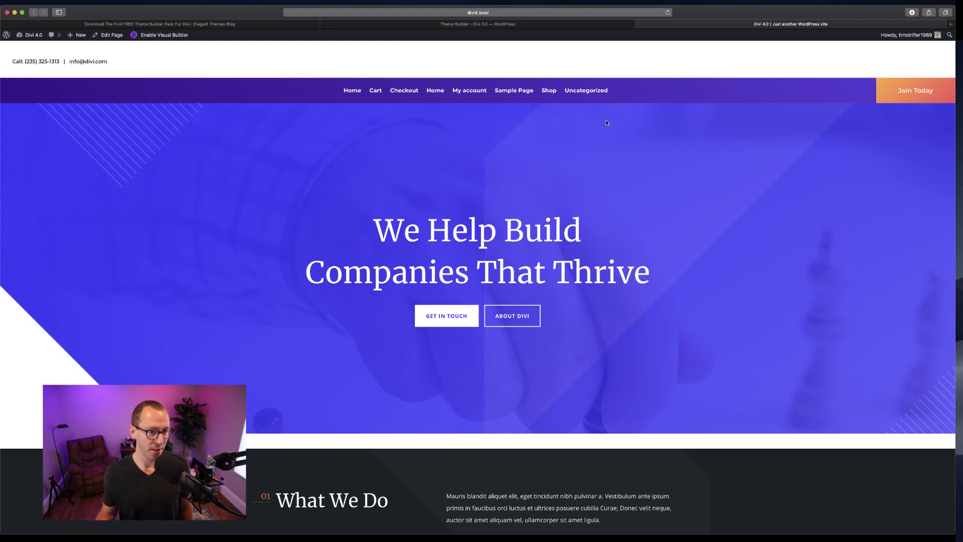
# Scroll through the Divi 4.0 homepage sections, then go back to the Elegant Themes blog post.
pyautogui.scroll(-10, 651, 285)
pyautogui.scroll(10, 653, 286)
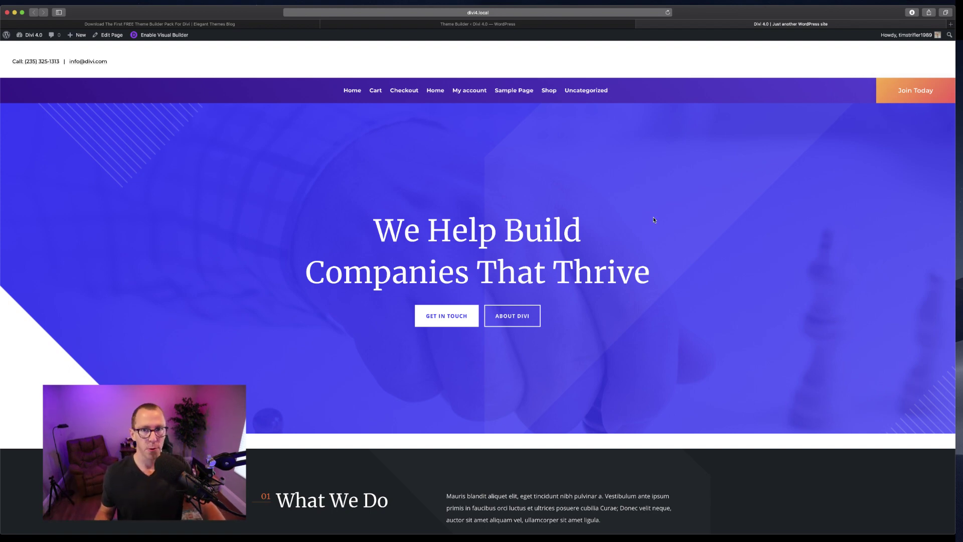
pyautogui.scroll(-6, 655, 220)
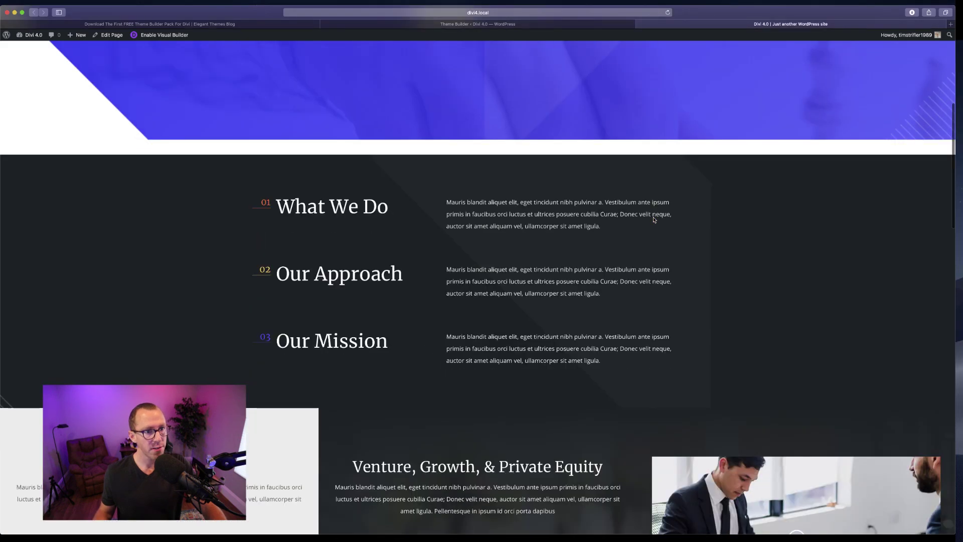
pyautogui.scroll(6, 652, 216)
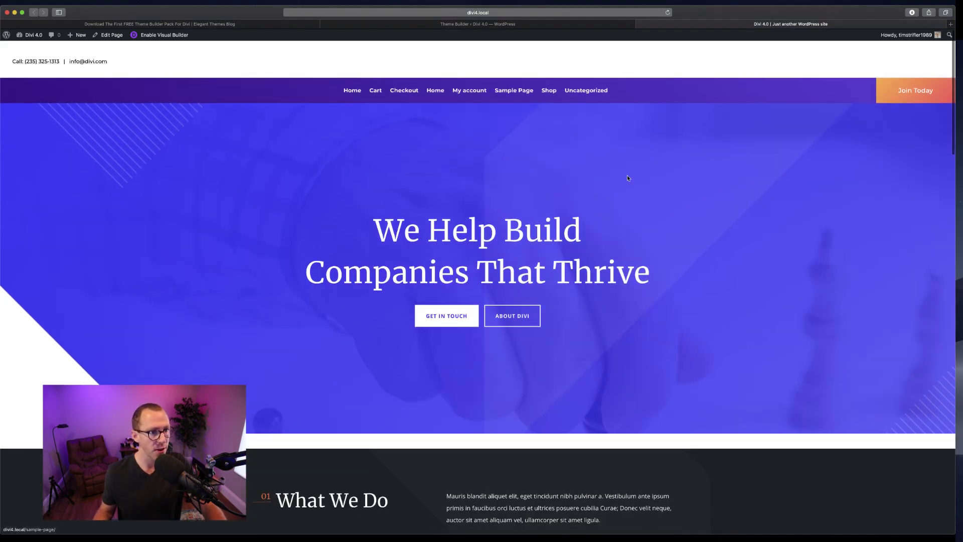
pyautogui.scroll(-3, 627, 175)
pyautogui.scroll(4, 627, 176)
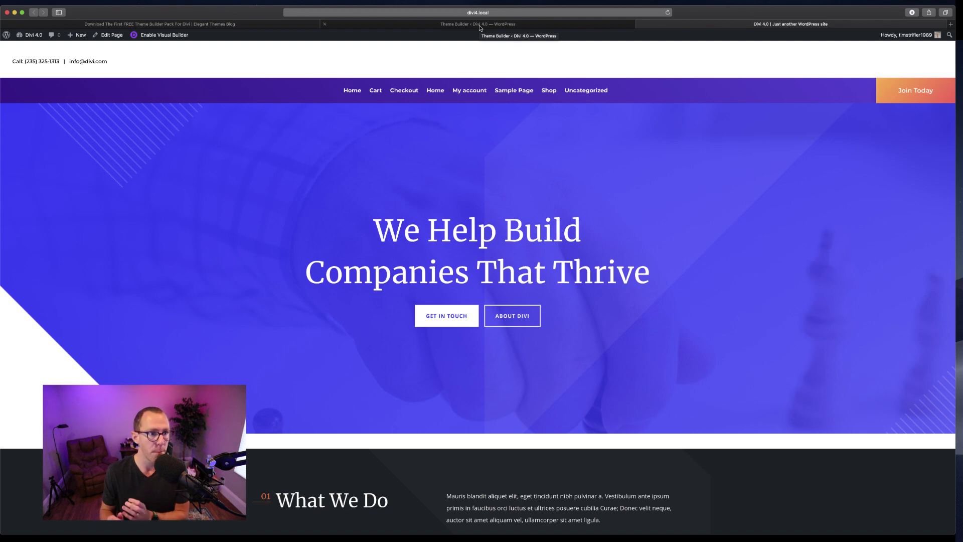
pyautogui.click(232, 24)
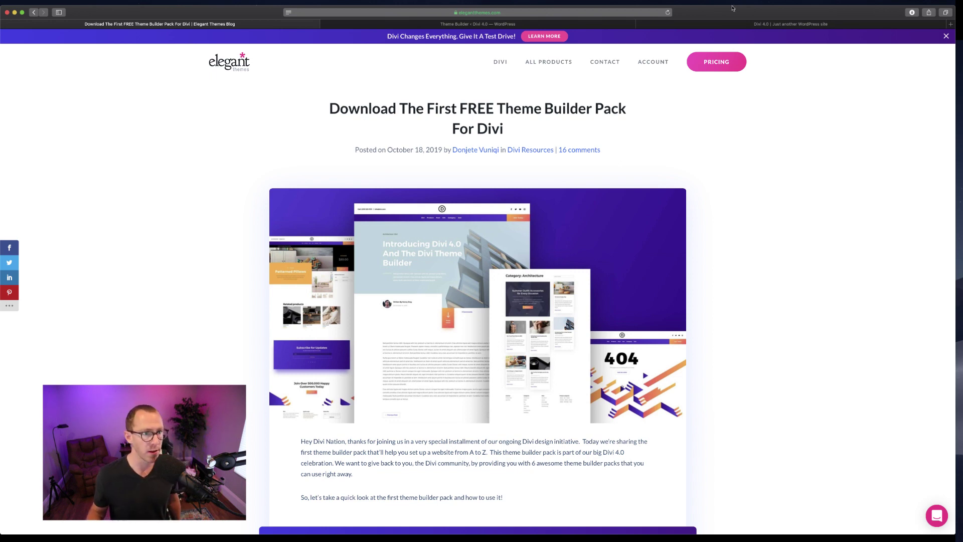
# Flip between the Theme Builder, site homepage and Elegant Themes blog post tabs.
pyautogui.click(559, 24)
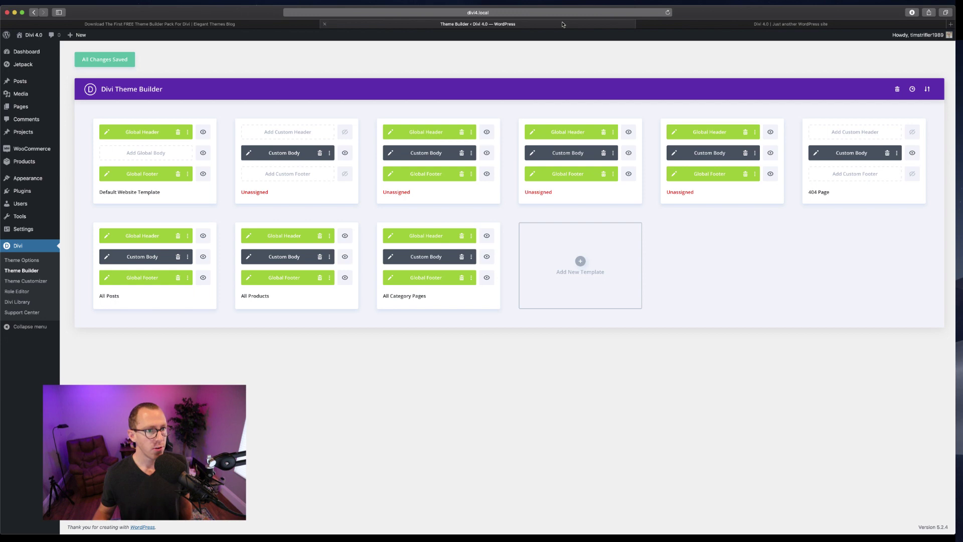
pyautogui.click(780, 25)
pyautogui.click(483, 28)
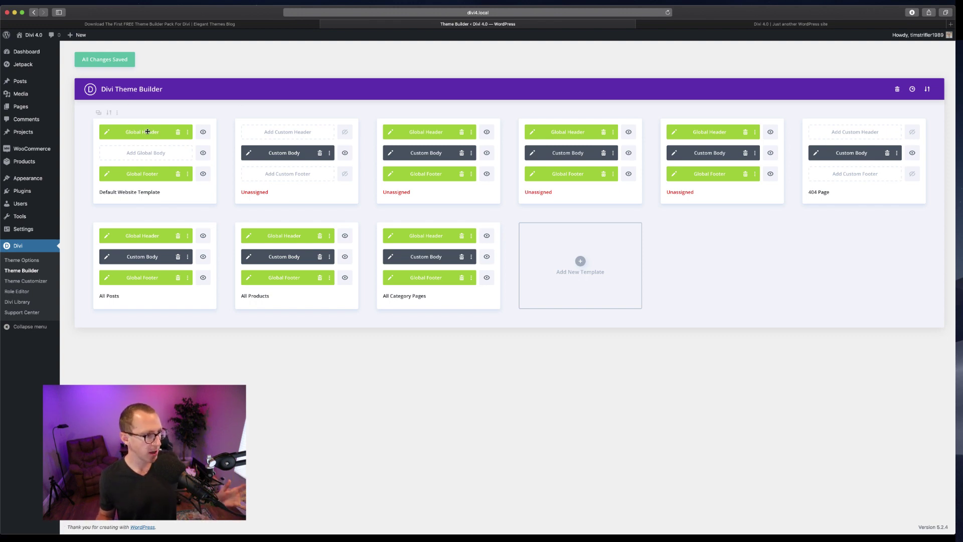
pyautogui.click(188, 24)
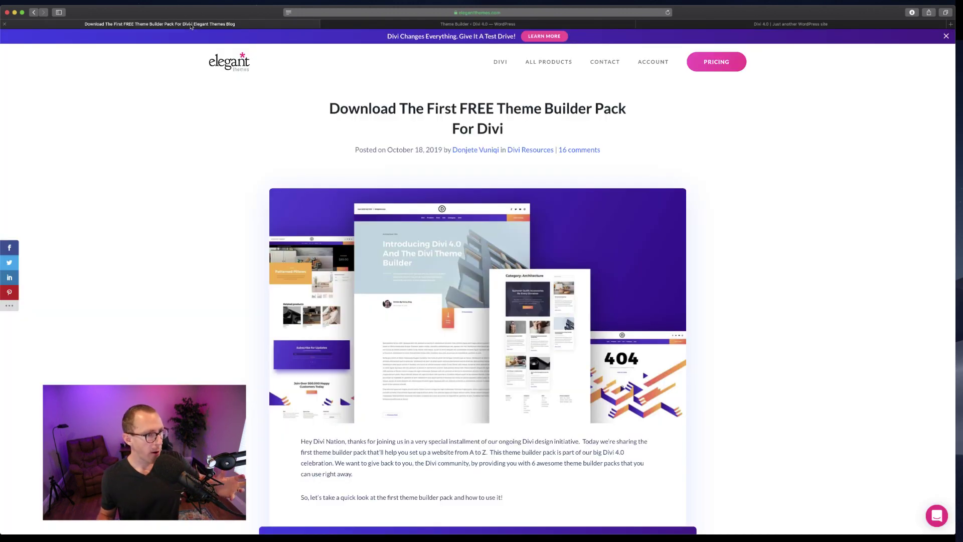
pyautogui.click(455, 25)
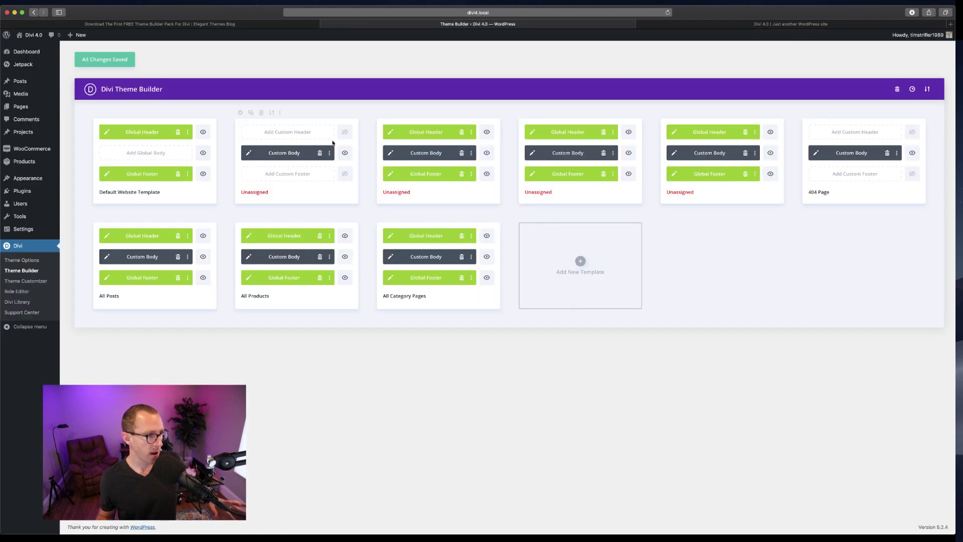
pyautogui.click(167, 26)
# Scroll through the blog post's templates and import instructions, then return to the Theme Builder templates.
pyautogui.scroll(-20, 331, 314)
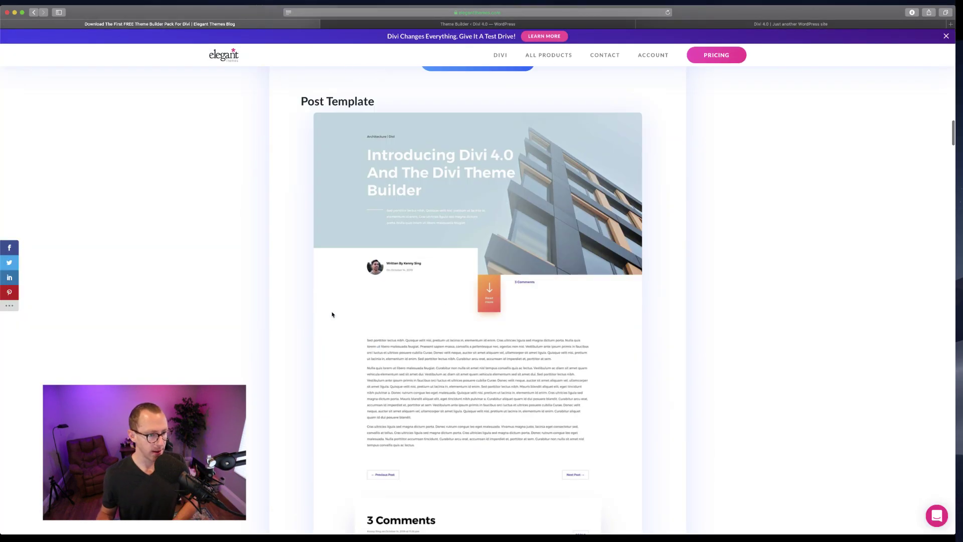
pyautogui.scroll(-20, 332, 315)
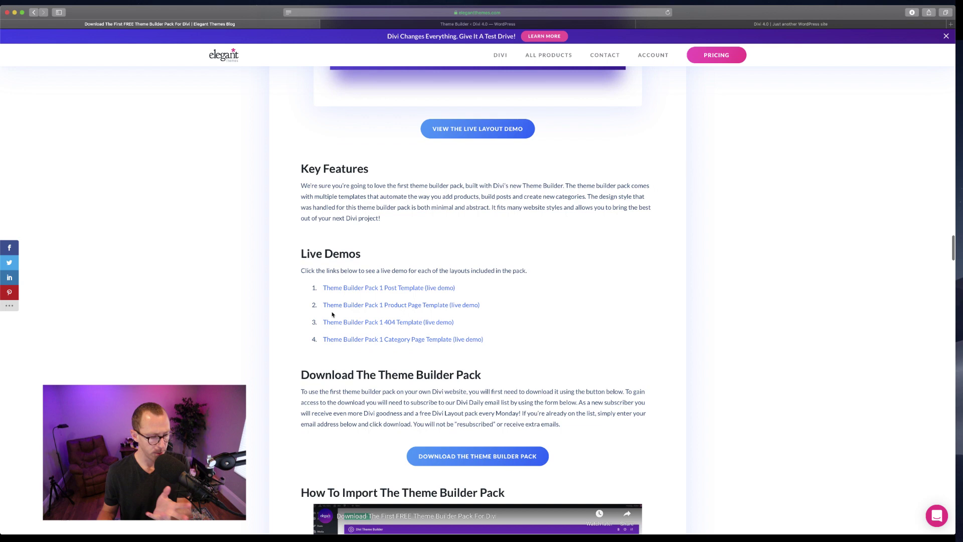
pyautogui.scroll(-10, 331, 314)
pyautogui.scroll(4, 331, 314)
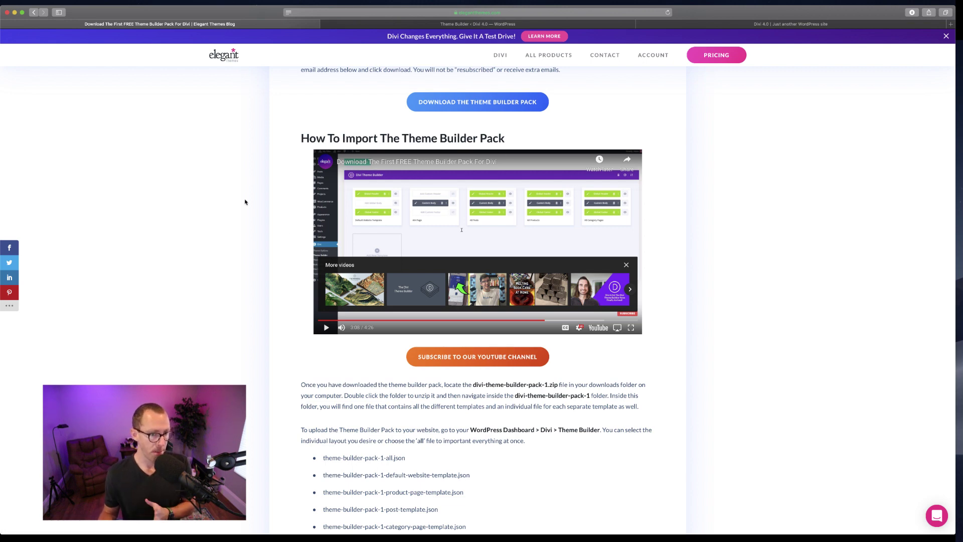
pyautogui.scroll(-10, 244, 202)
pyautogui.scroll(20, 245, 202)
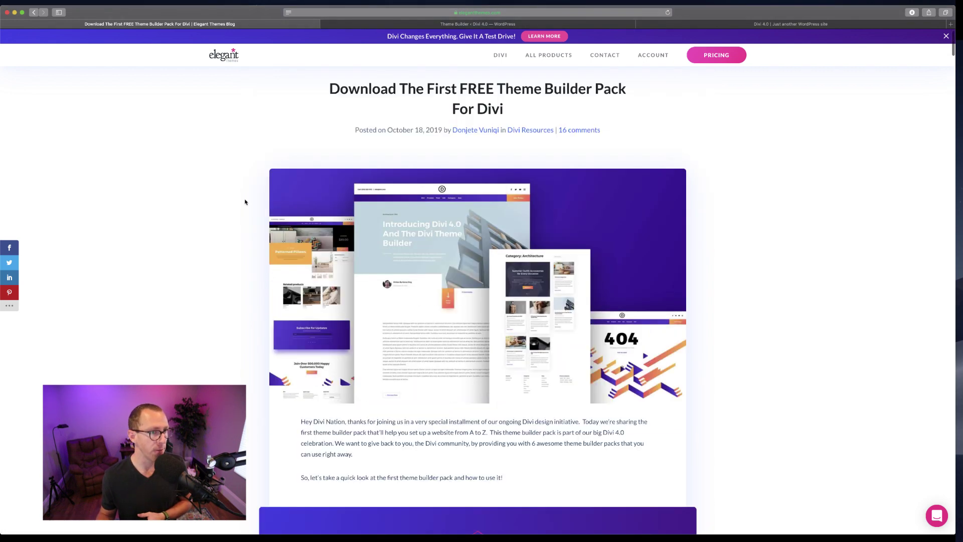
pyautogui.click(464, 25)
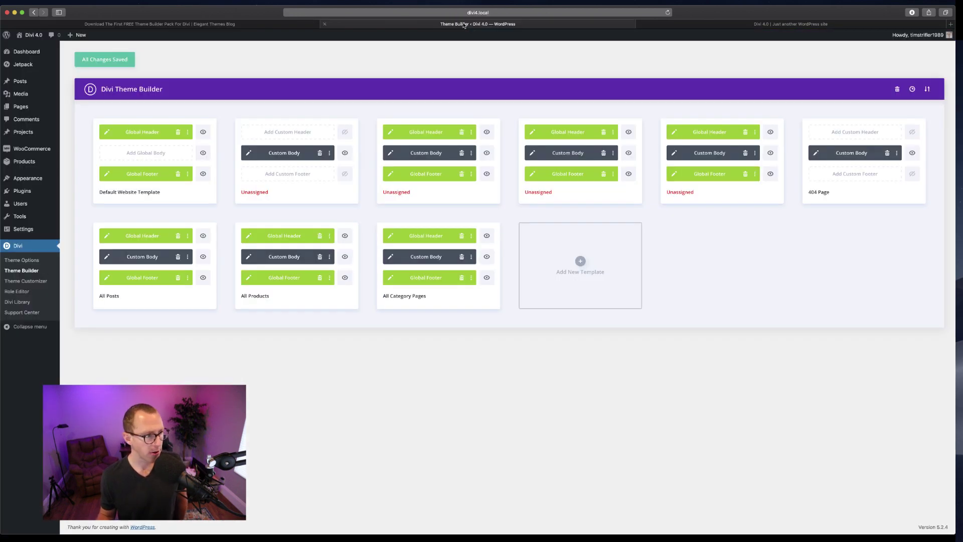
# Open the Default Website Template's Global Header in the layout editor and expand the page settings bar.
pyautogui.click(145, 133)
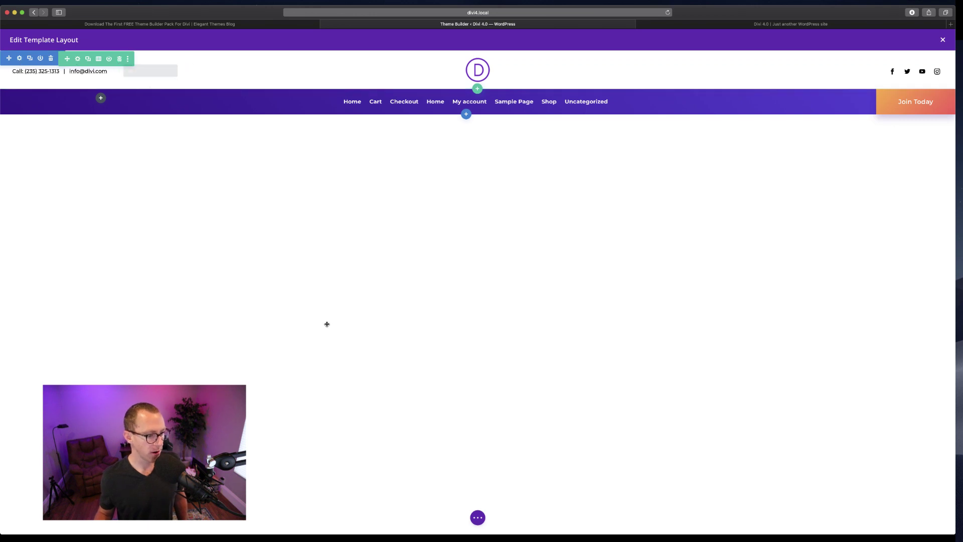
pyautogui.click(477, 517)
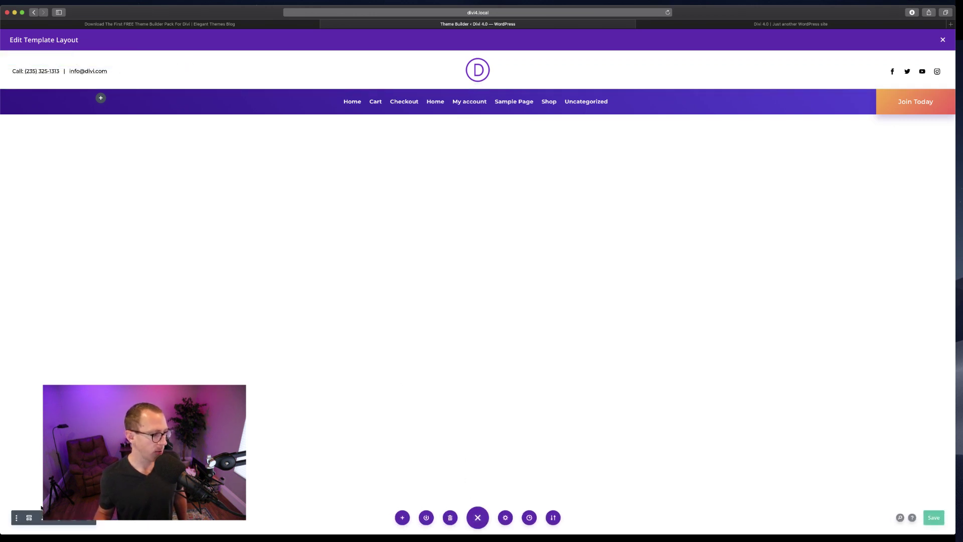
# In wireframe view, give the header section CSS ID main-header and CSS class et-fixed-header.
pyautogui.click(29, 517)
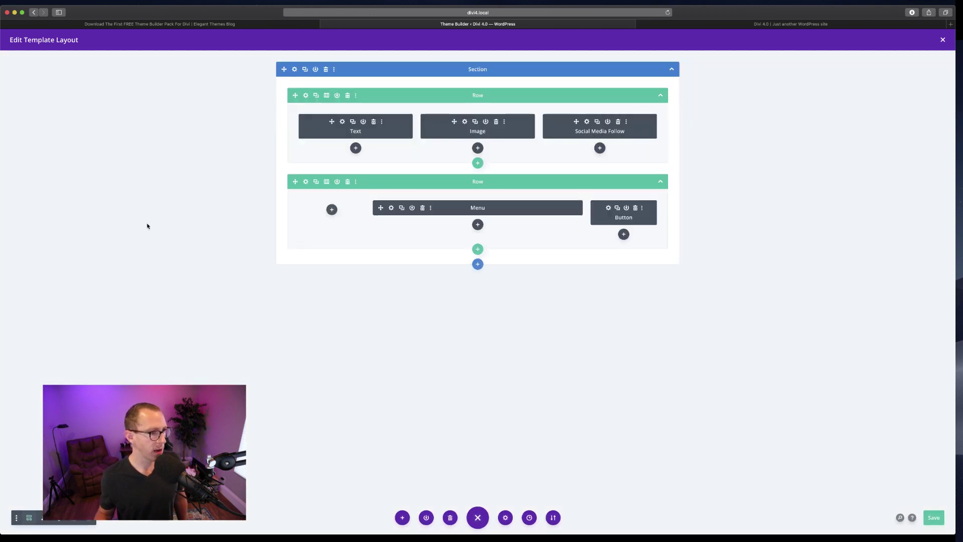
pyautogui.click(296, 70)
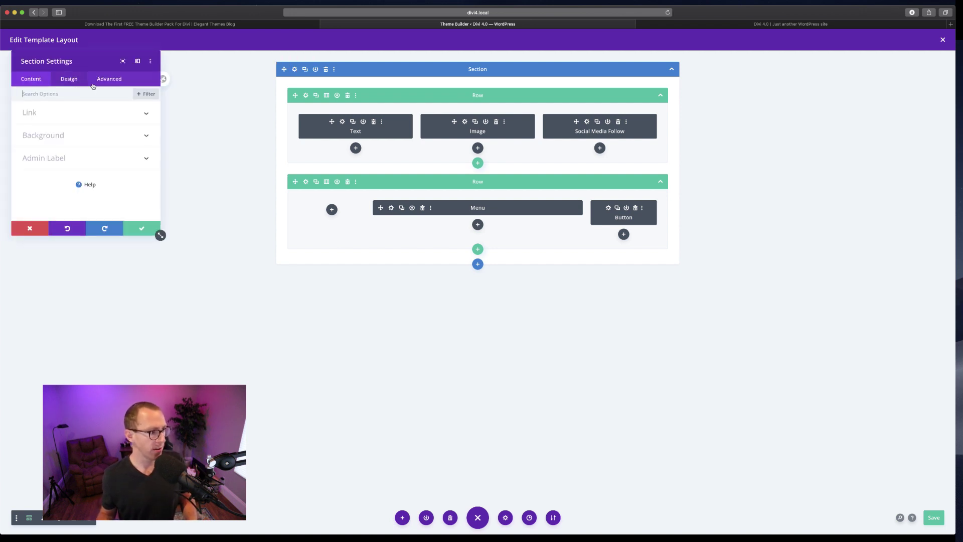
pyautogui.click(119, 83)
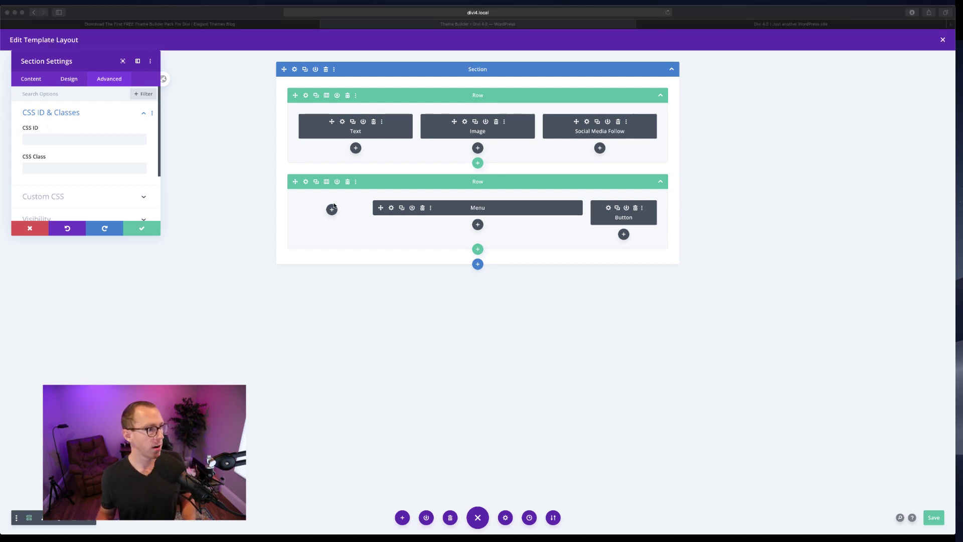
pyautogui.click(84, 142)
pyautogui.write('main-header')
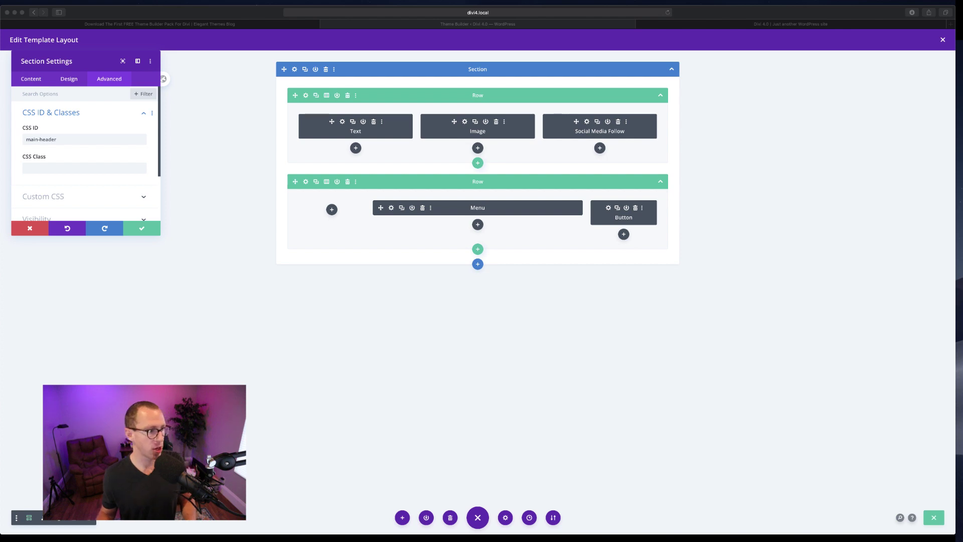
pyautogui.click(99, 168)
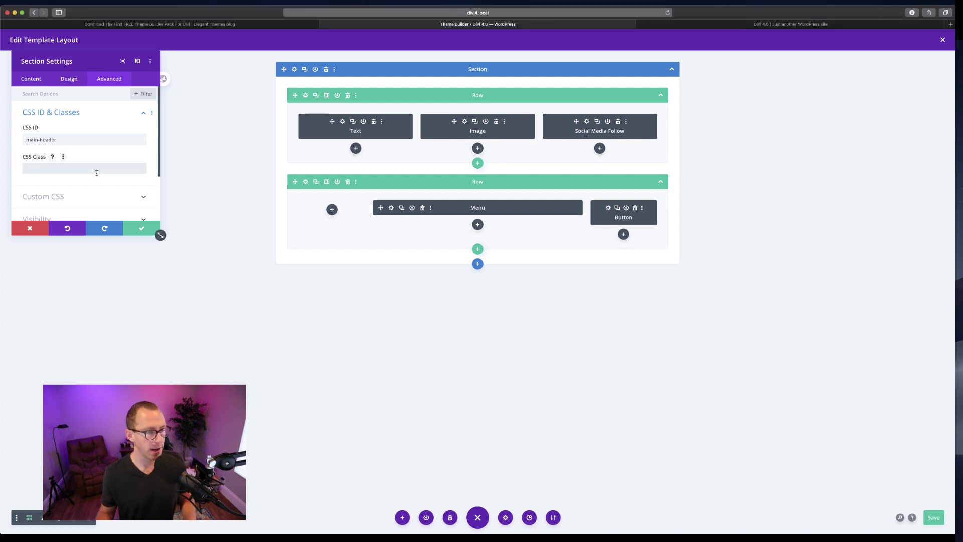
pyautogui.write('et-fixed-header')
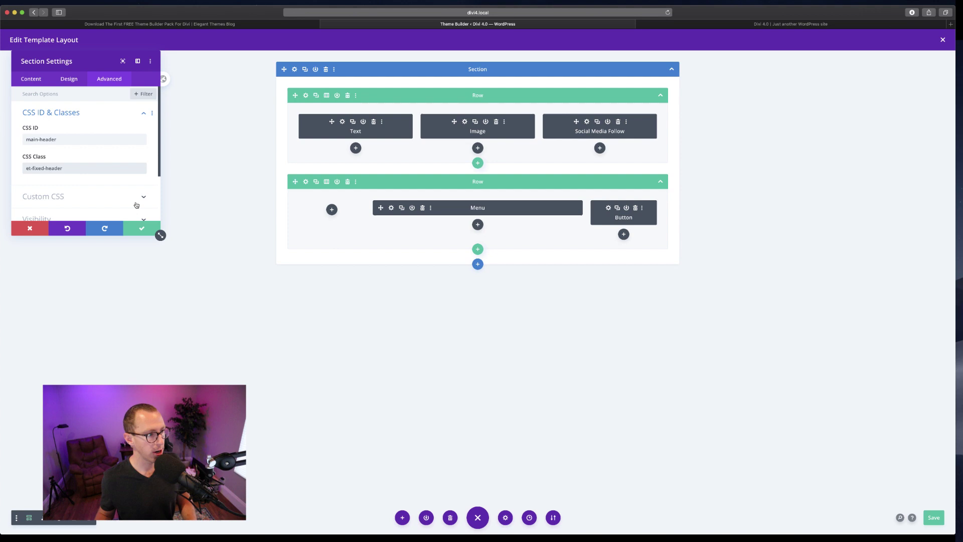
pyautogui.doubleClick(63, 141)
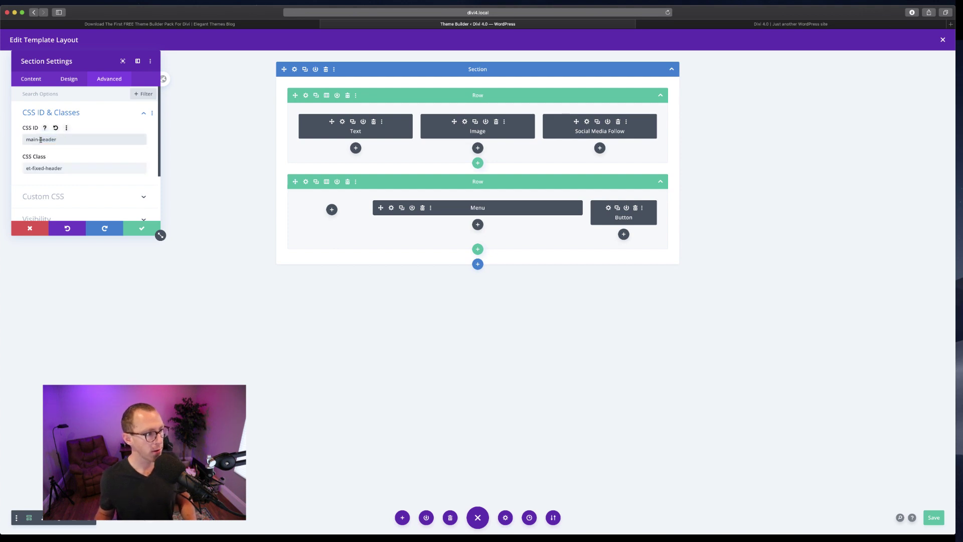
pyautogui.click(68, 168)
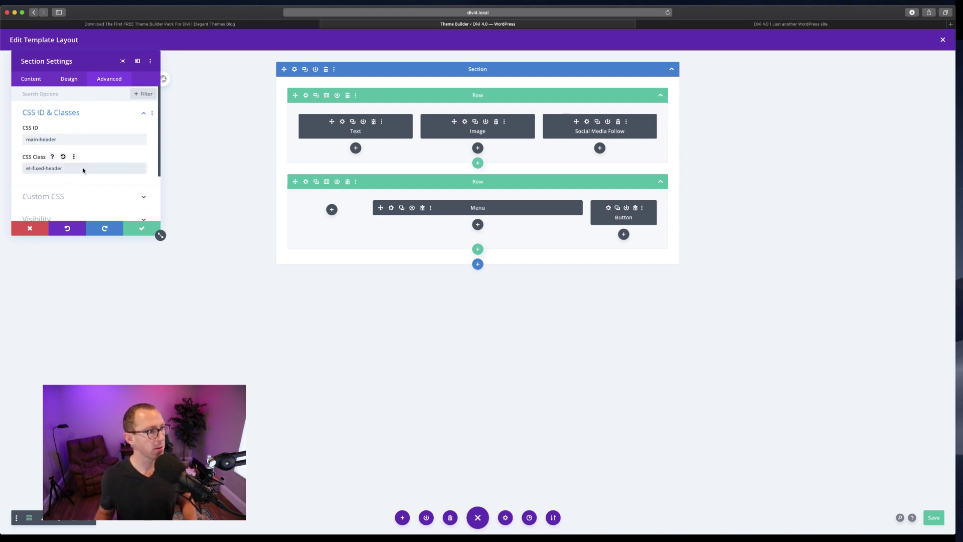
# Apply the section settings, save the header template layout, and close the editor.
pyautogui.click(144, 231)
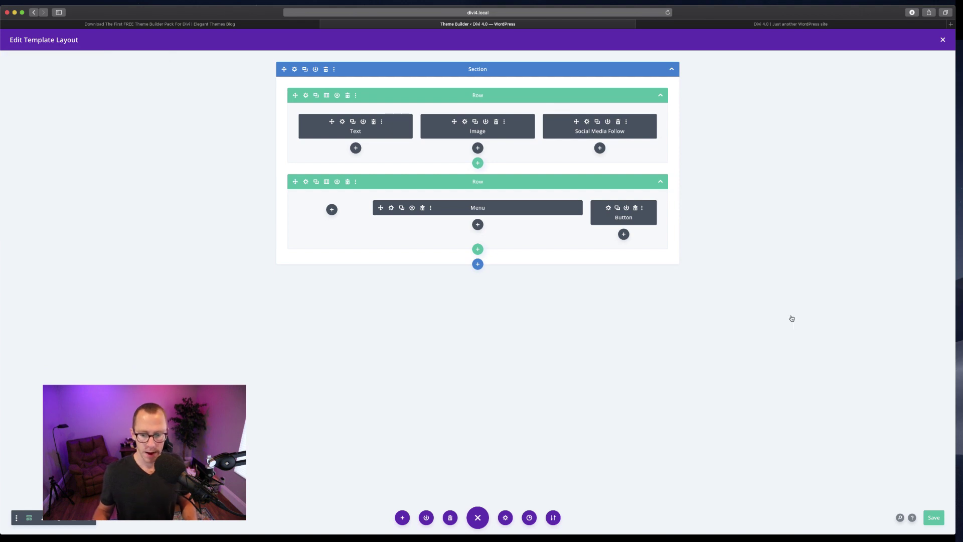
pyautogui.click(934, 517)
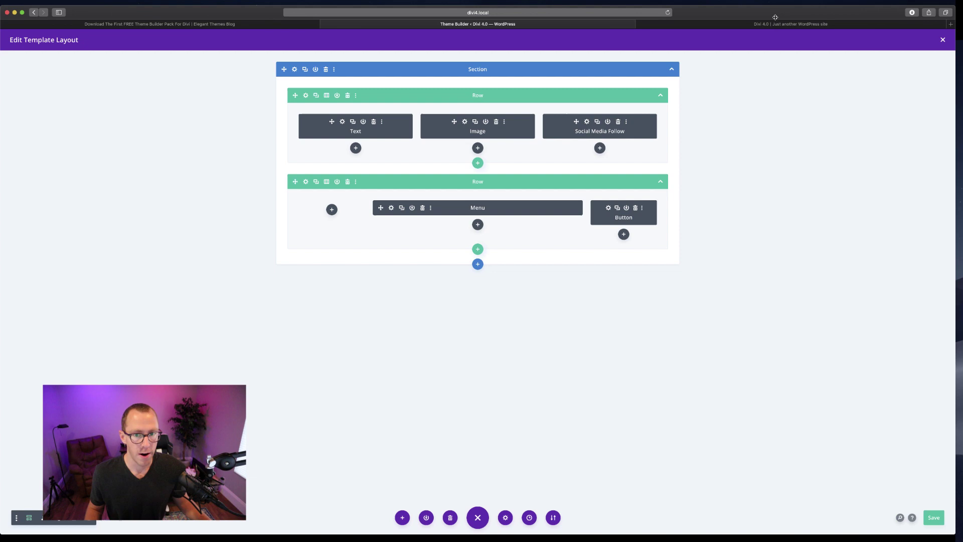
pyautogui.click(943, 40)
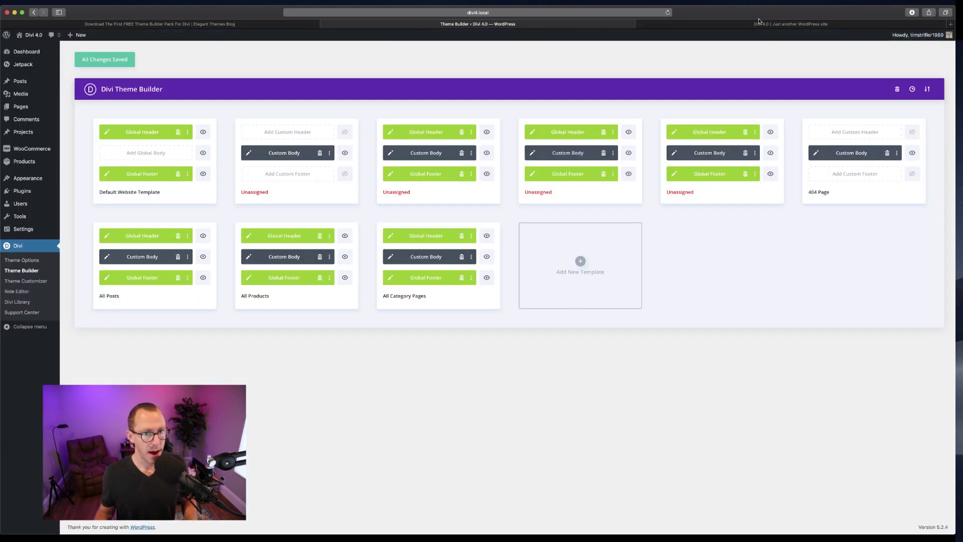
# Reload the site homepage to check the header, then return to the Theme Builder overview.
pyautogui.click(776, 26)
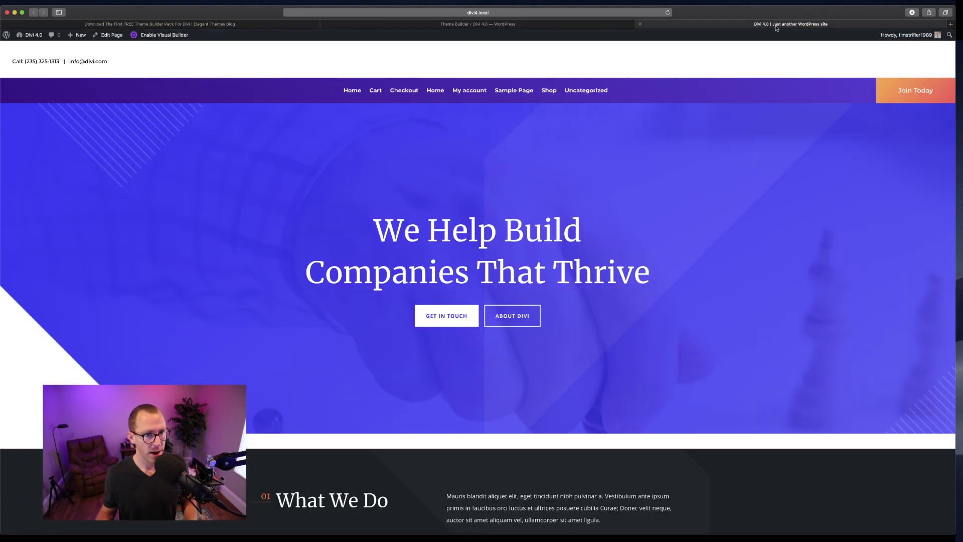
pyautogui.click(667, 12)
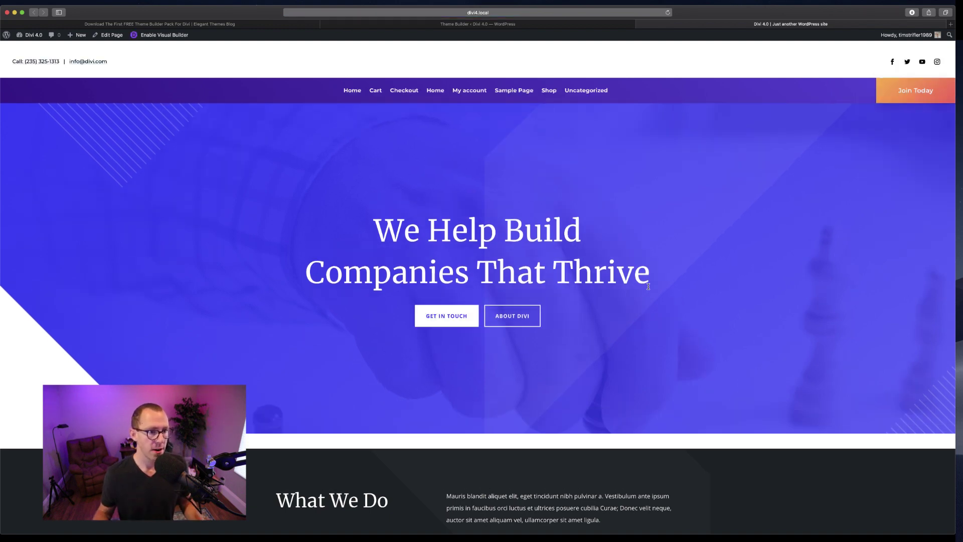
pyautogui.scroll(-2, 518, 312)
pyautogui.scroll(-3, 516, 311)
pyautogui.scroll(5, 517, 312)
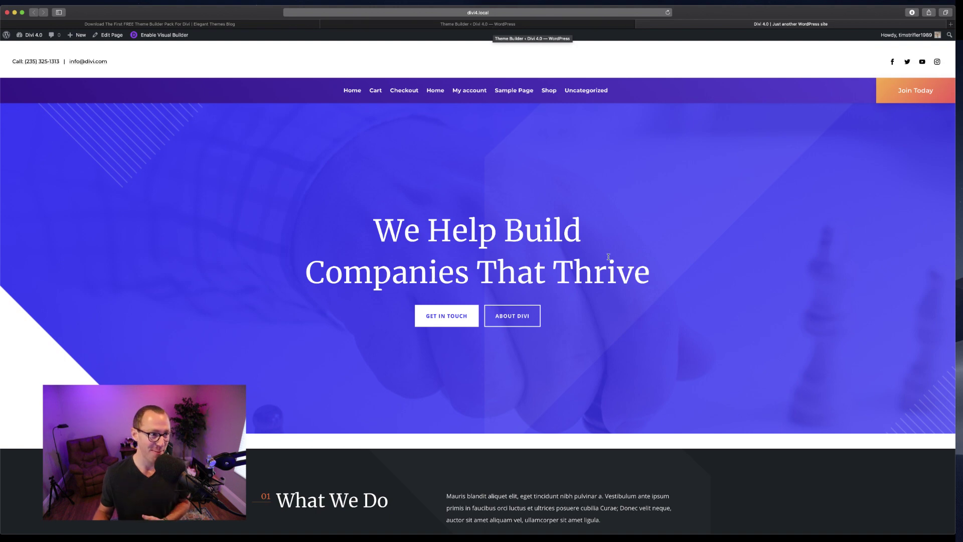
pyautogui.scroll(-5, 608, 257)
pyautogui.scroll(5, 609, 257)
pyautogui.hotkey('ctrl', 'Tab')
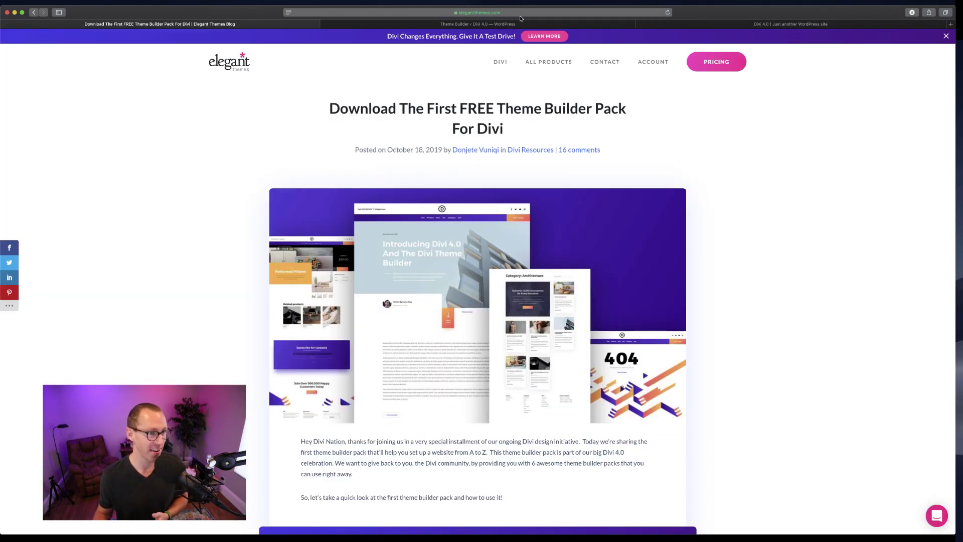
pyautogui.click(503, 25)
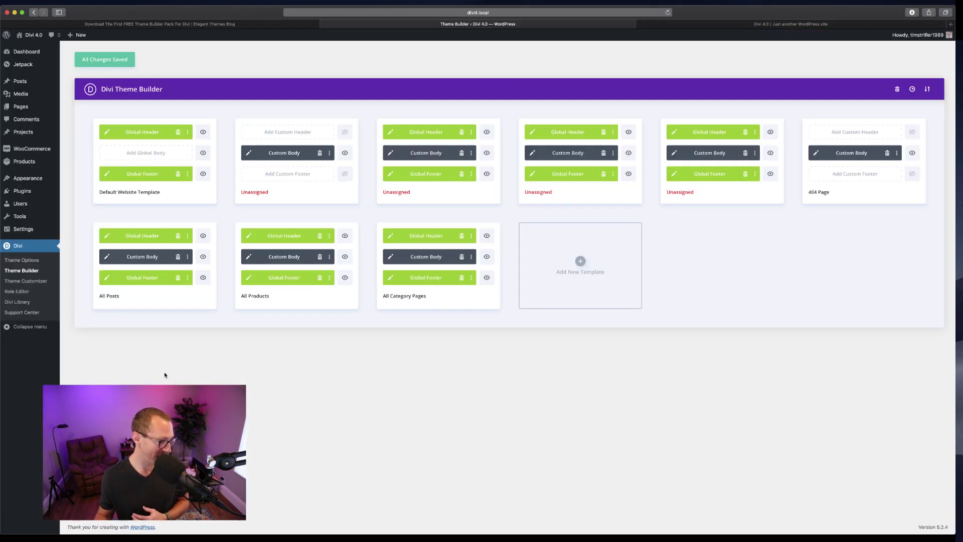
# Paste CSS fixing #main-header.et-fixed-header (30px padding) and padding #page-container 135px into Theme Options' Custom CSS.
pyautogui.click(25, 260)
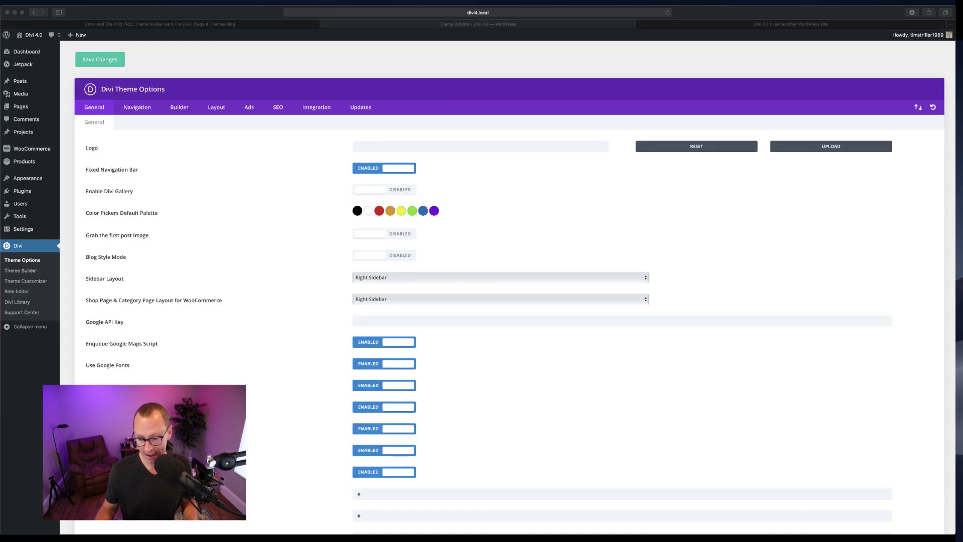
pyautogui.scroll(-15, 324, 321)
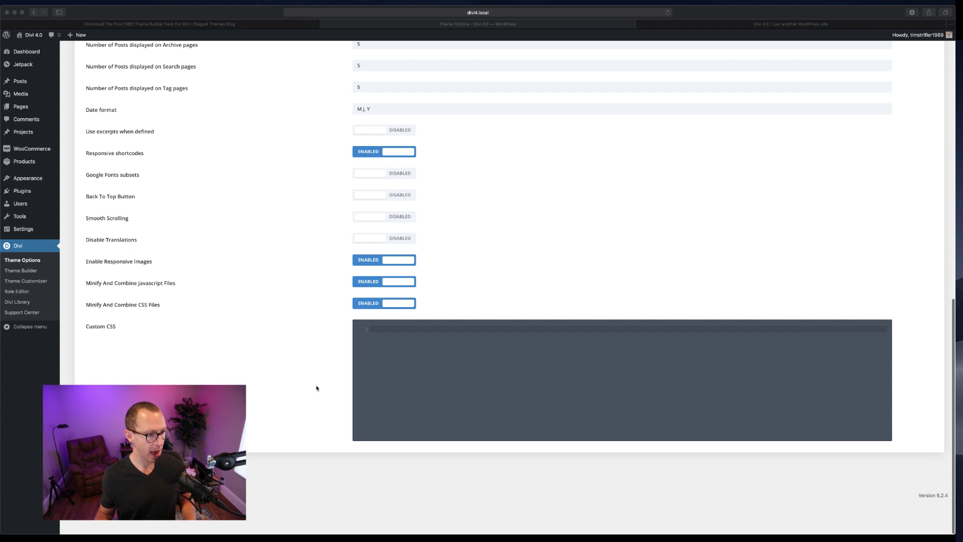
pyautogui.click(411, 360)
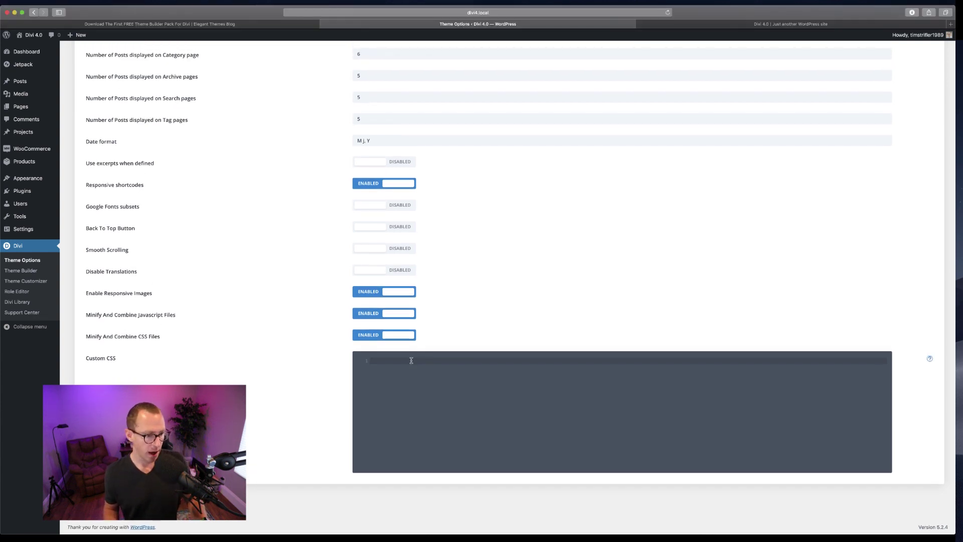
pyautogui.write('#main-header.et-fixed-header { position: fixed;     padding-top:30px; } #page-container { padding-top:135px; }')
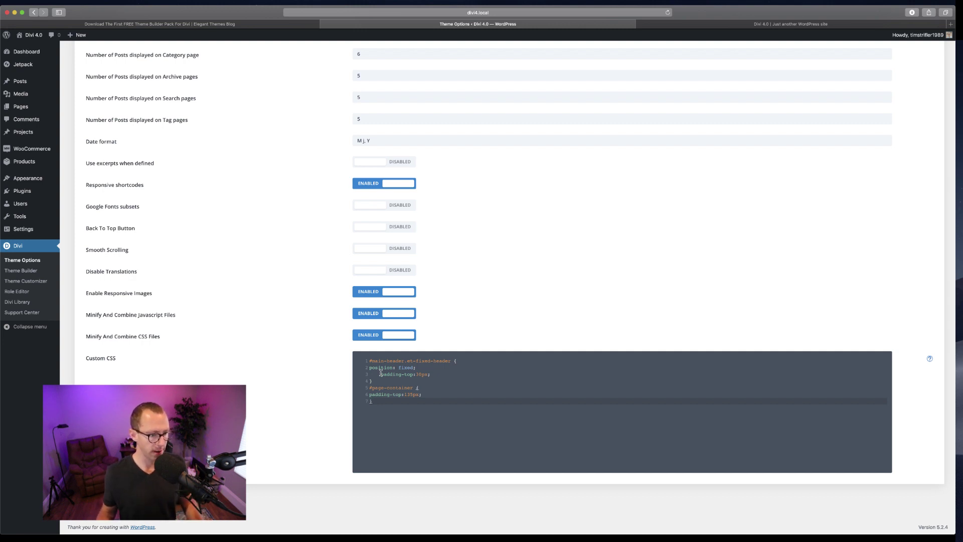
# Save the Theme Options, reload the homepage, and scroll to confirm the header stays fixed.
pyautogui.click(758, 25)
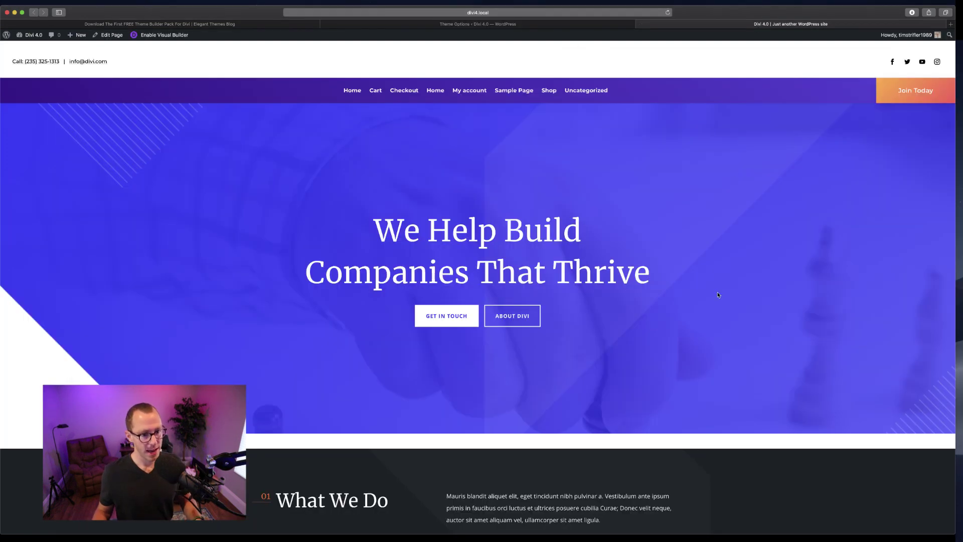
pyautogui.scroll(-3, 718, 295)
pyautogui.press('super+r')
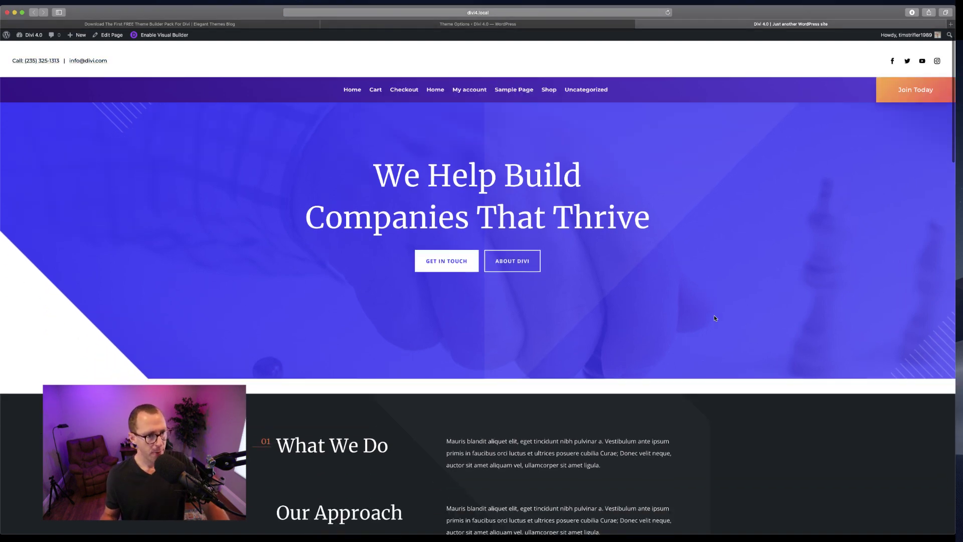
pyautogui.scroll(-15, 714, 318)
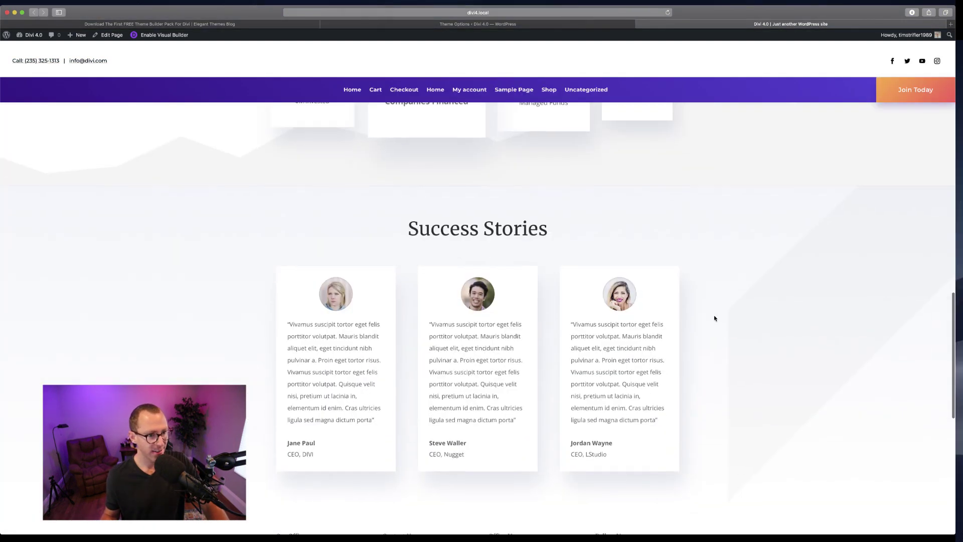
pyautogui.scroll(15, 715, 318)
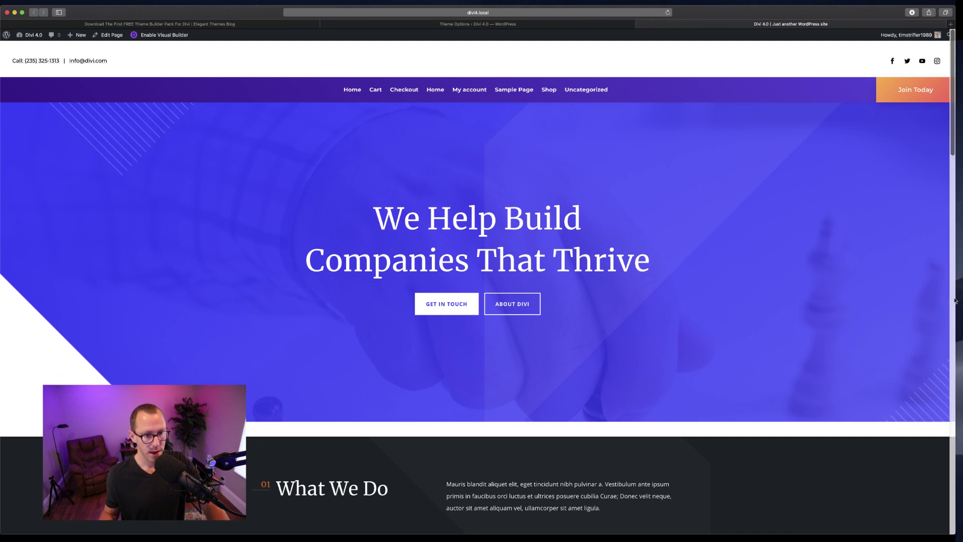
# Check the fixed header at mobile width, restore desktop width, then return to the Elegant Themes blog post.
pyautogui.moveTo(955, 299); pyautogui.dragTo(216, 309)
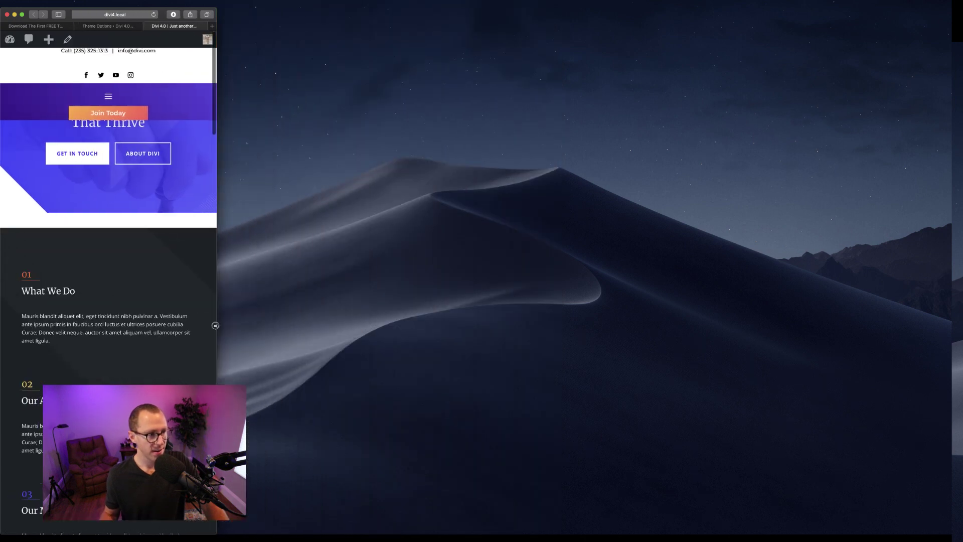
pyautogui.scroll(-10, 191, 308)
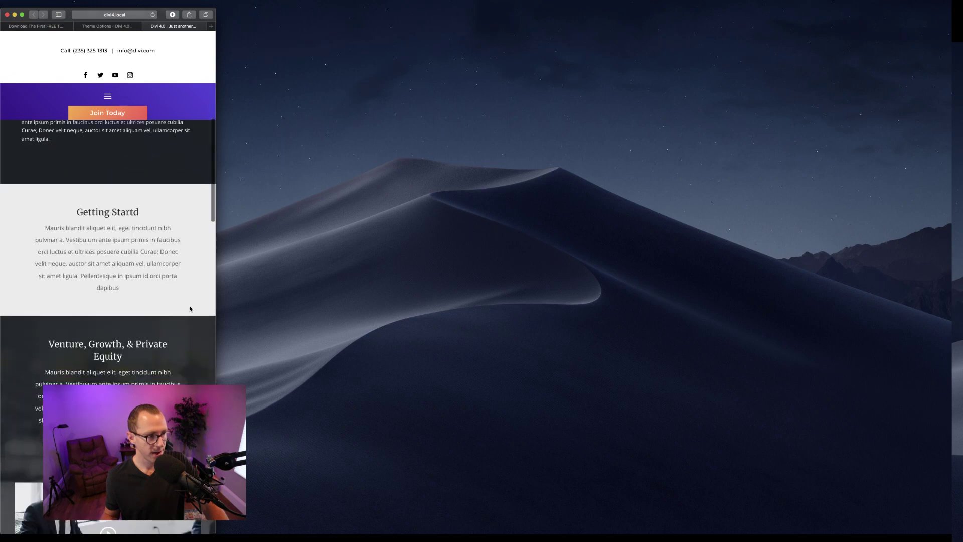
pyautogui.scroll(10, 191, 308)
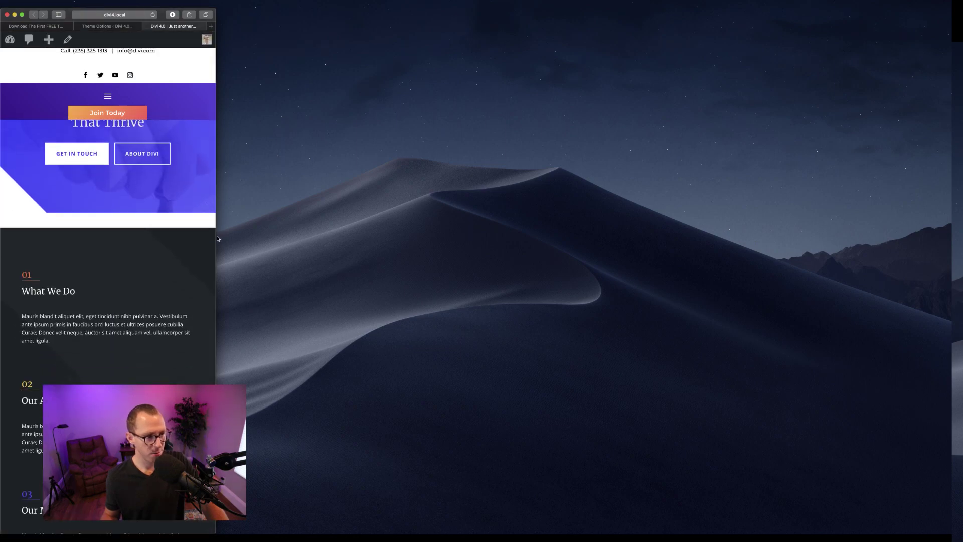
pyautogui.moveTo(215, 236); pyautogui.dragTo(956, 228)
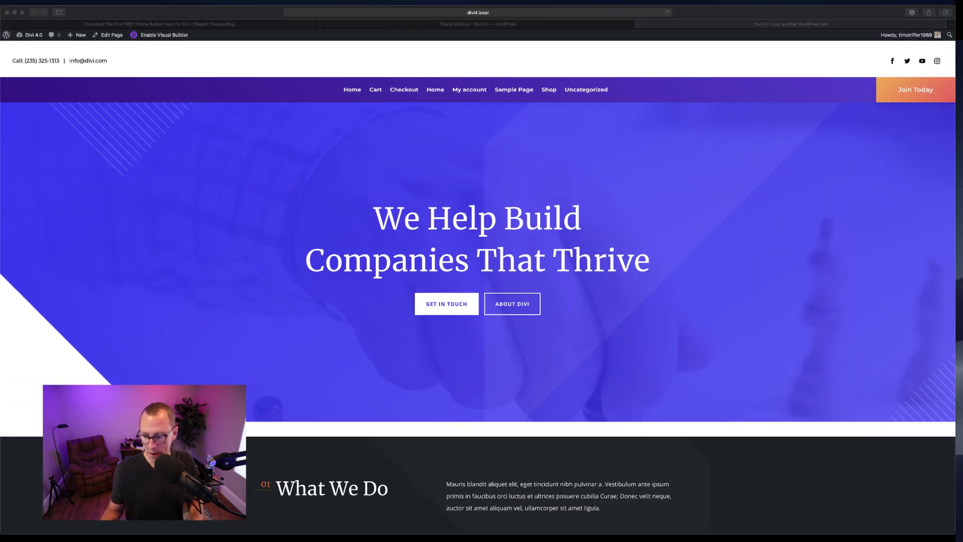
pyautogui.click(255, 24)
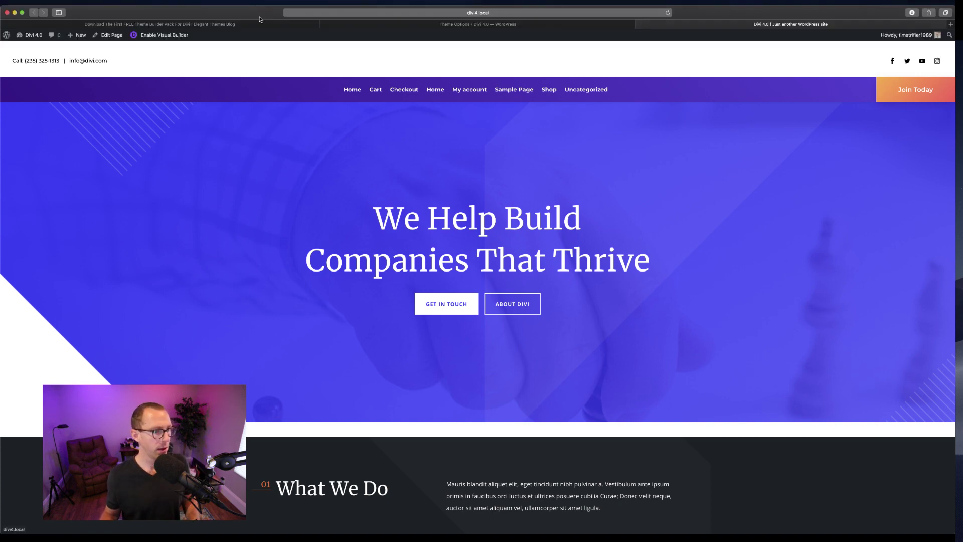
pyautogui.click(452, 24)
pyautogui.click(370, 360)
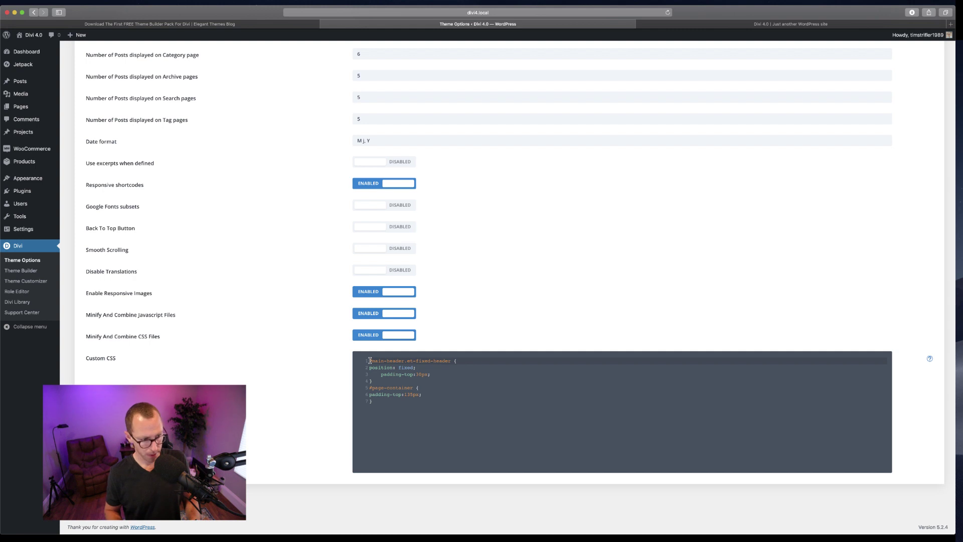
pyautogui.press('Return')
pyautogui.press('Up')
pyautogui.write('@media only screen and (min-width: 981px) {')
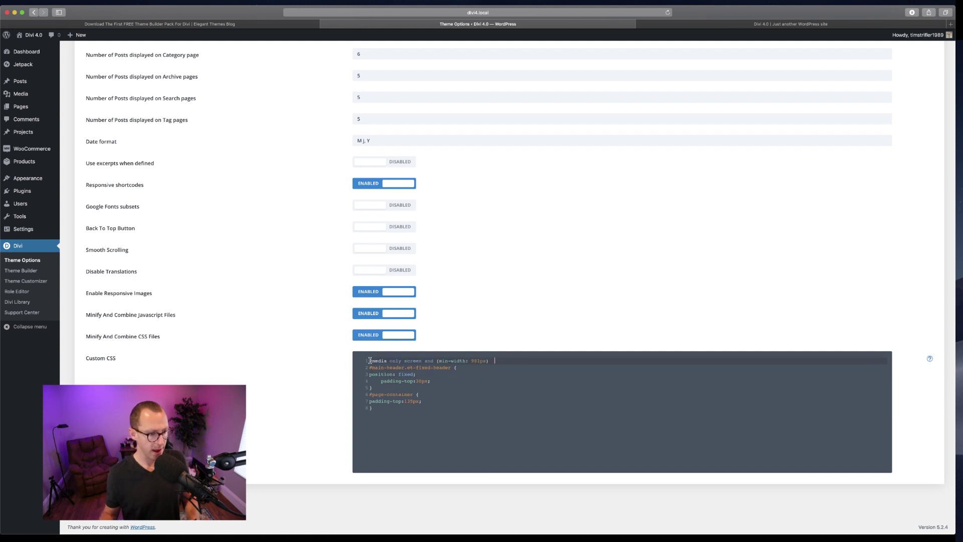
pyautogui.click(381, 410)
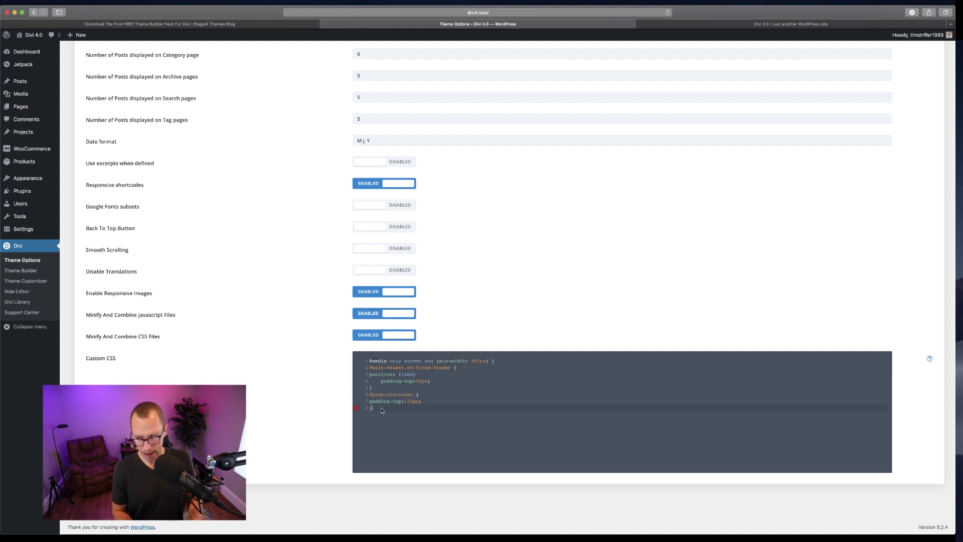
pyautogui.press('Return')
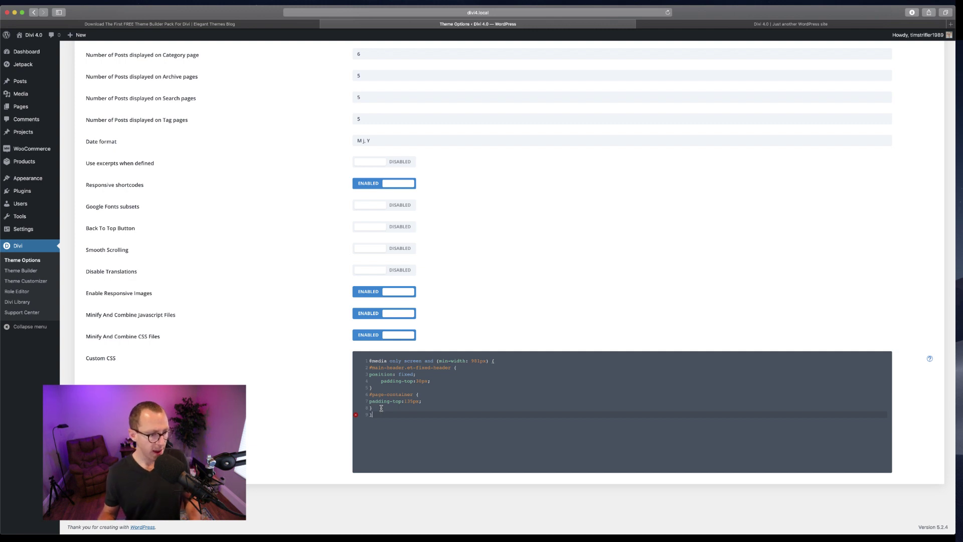
pyautogui.write('}')
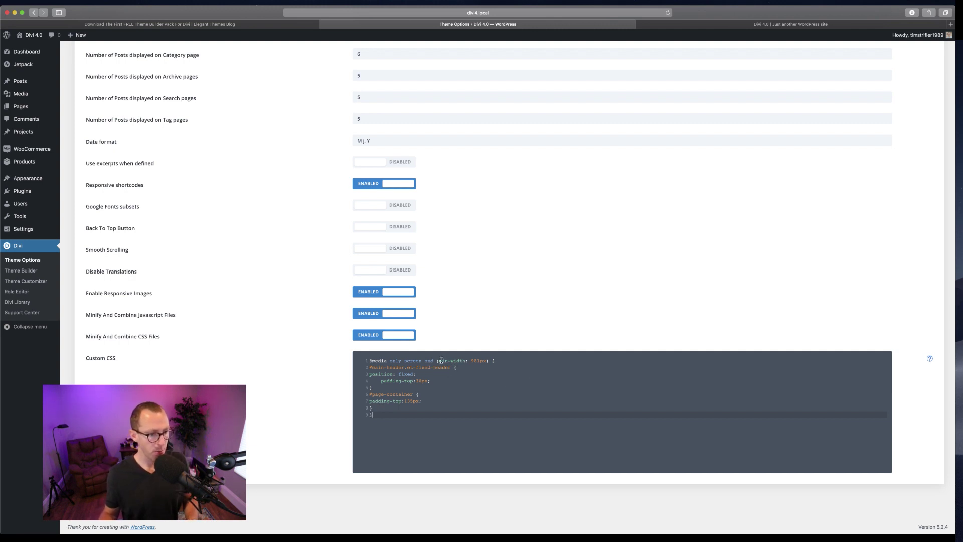
# Check the 981px breakpoint value and save the Theme Options.
pyautogui.doubleClick(476, 362)
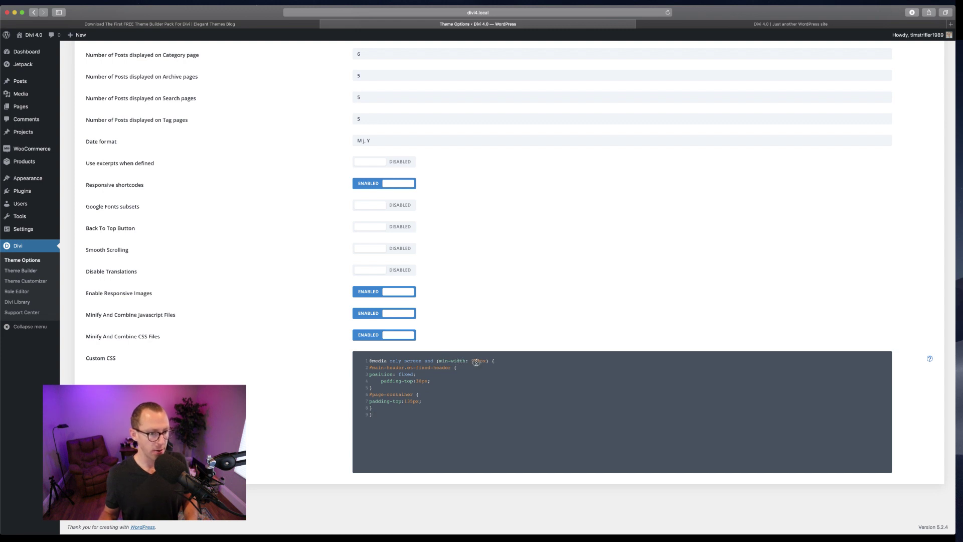
pyautogui.click(466, 405)
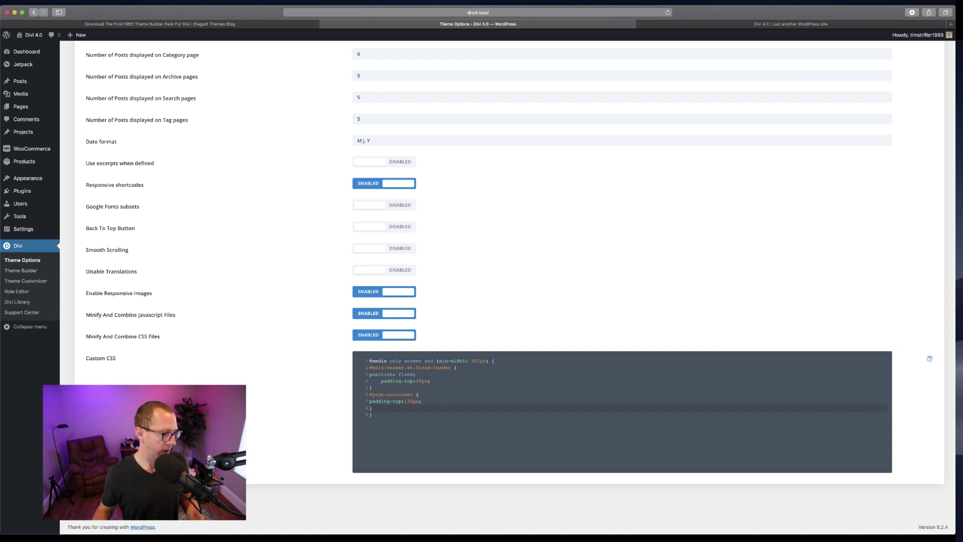
pyautogui.press('super+s')
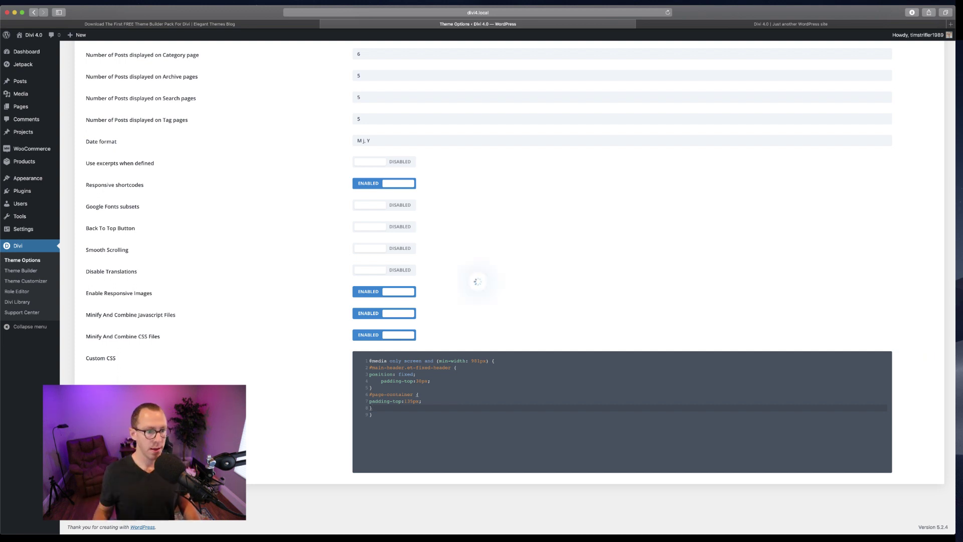
# View the Divi 4.0 homepage, scrolling down and back up to check the desktop header.
pyautogui.click(777, 23)
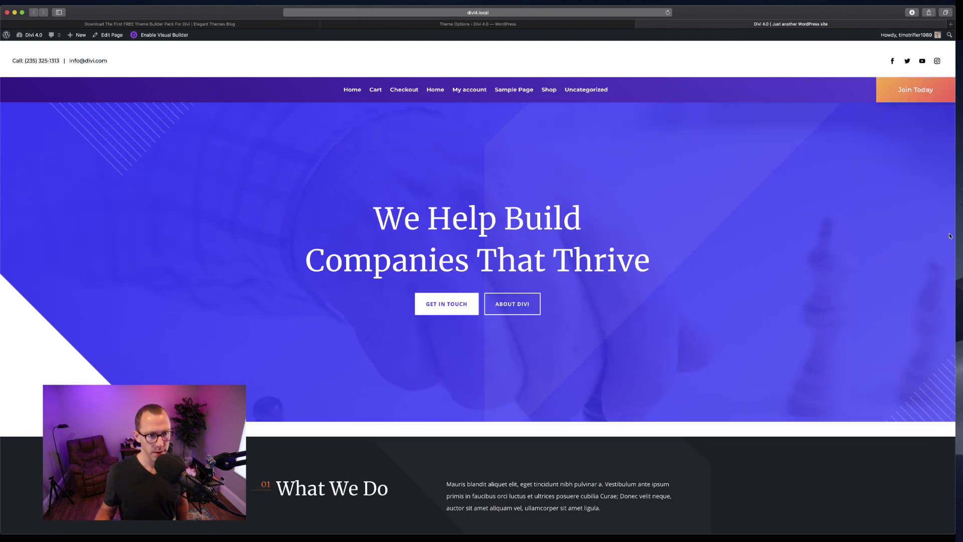
pyautogui.scroll(-5, 887, 260)
pyautogui.scroll(5, 887, 260)
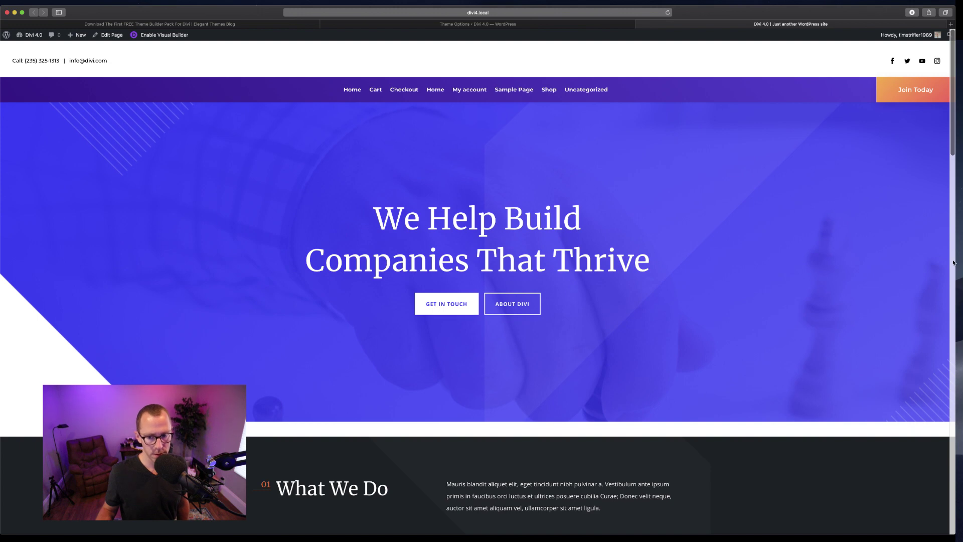
pyautogui.moveTo(956, 261); pyautogui.dragTo(307, 272)
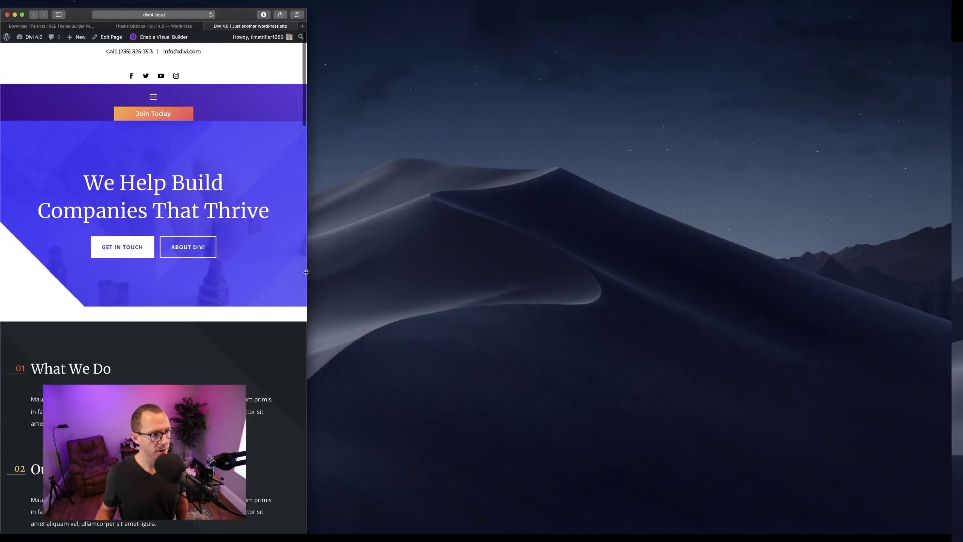
pyautogui.scroll(-3, 268, 355)
pyautogui.scroll(3, 268, 355)
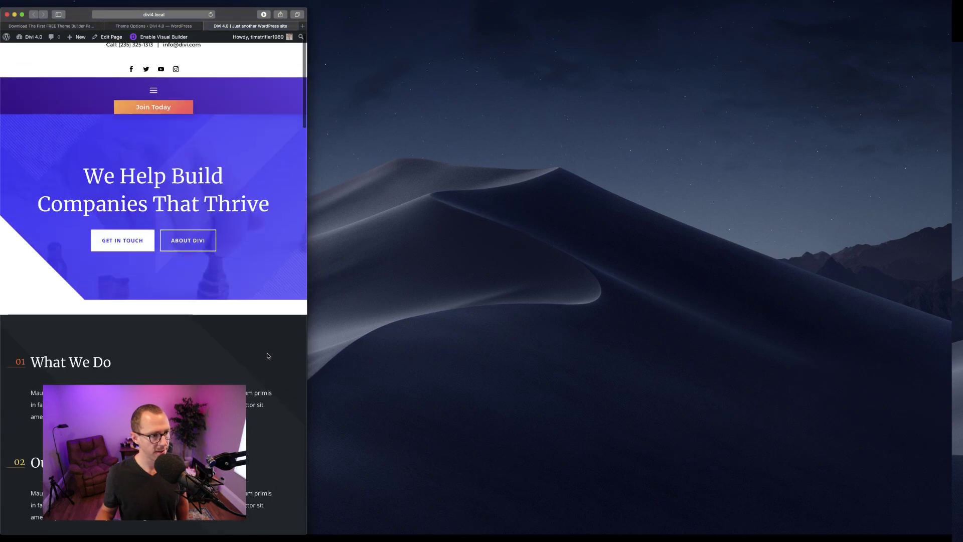
pyautogui.scroll(-6, 268, 356)
pyautogui.scroll(6, 268, 356)
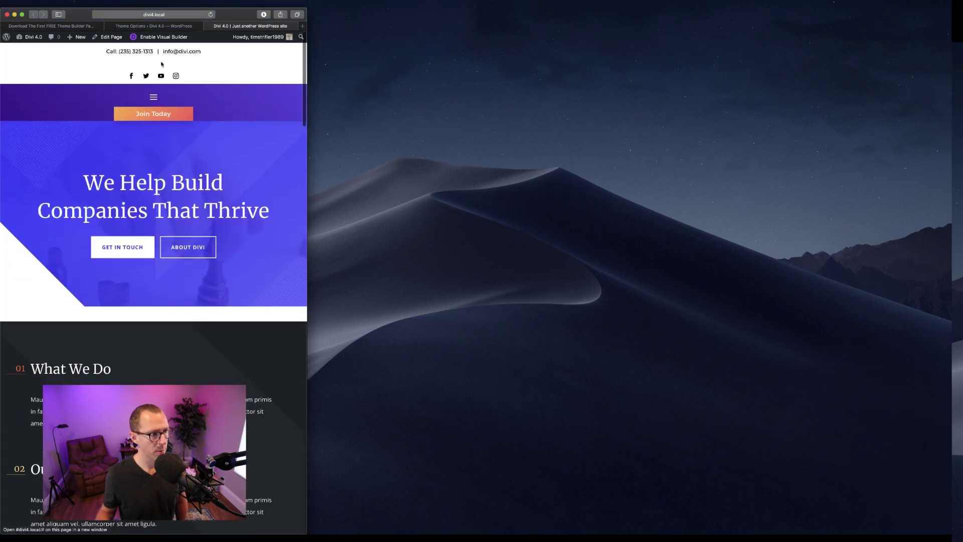
pyautogui.click(154, 97)
pyautogui.click(154, 97)
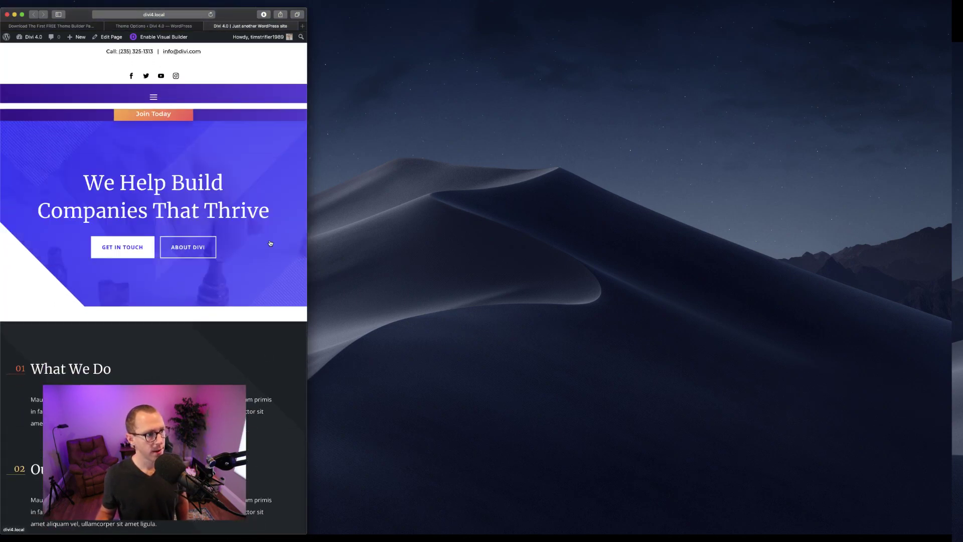
pyautogui.scroll(-3, 294, 242)
pyautogui.scroll(3, 294, 242)
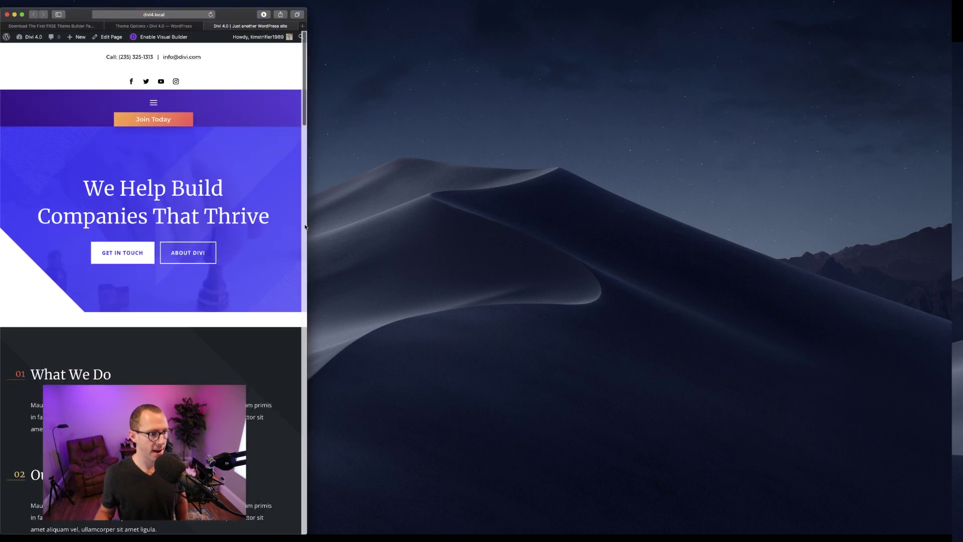
pyautogui.moveTo(307, 222); pyautogui.dragTo(955, 261)
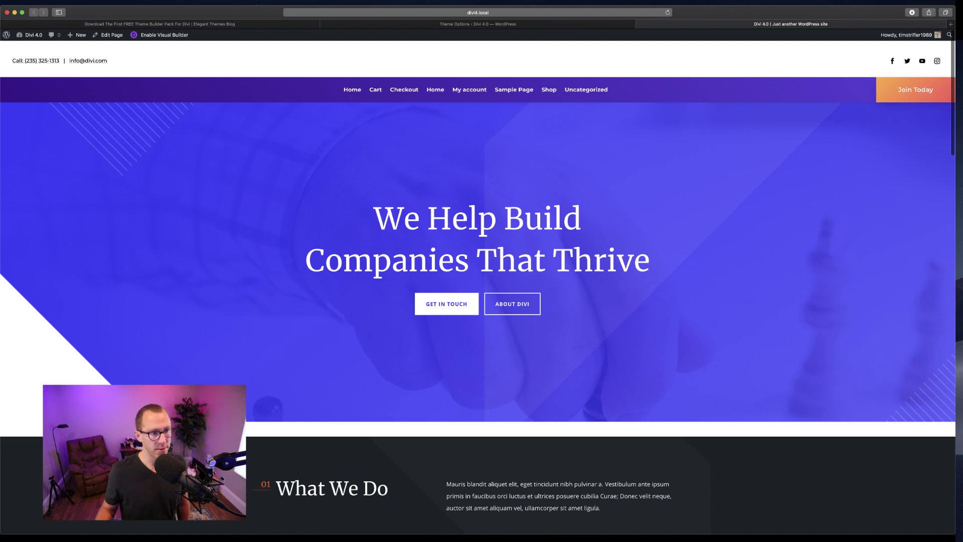
# Select all nine lines of the media-query-wrapped Custom CSS in Theme Options.
pyautogui.click(456, 24)
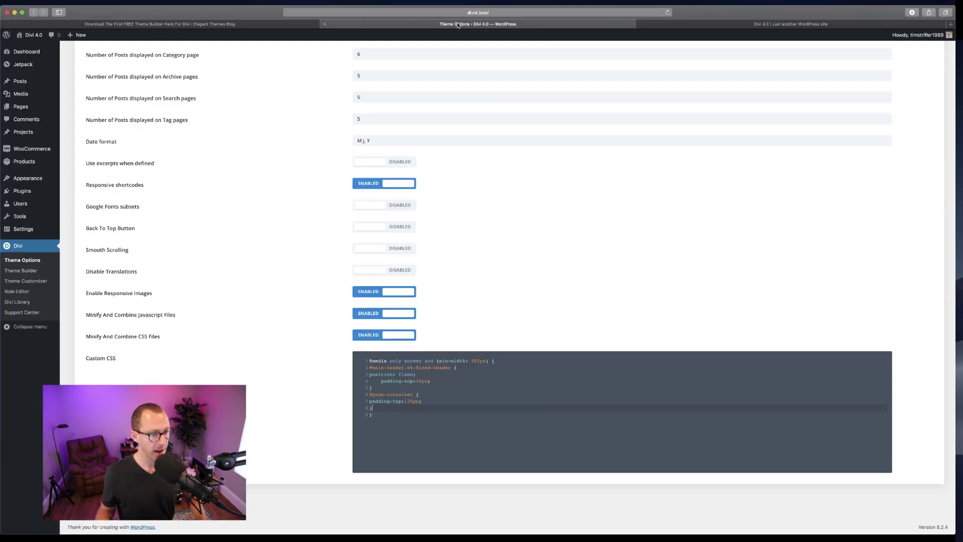
pyautogui.click(404, 417)
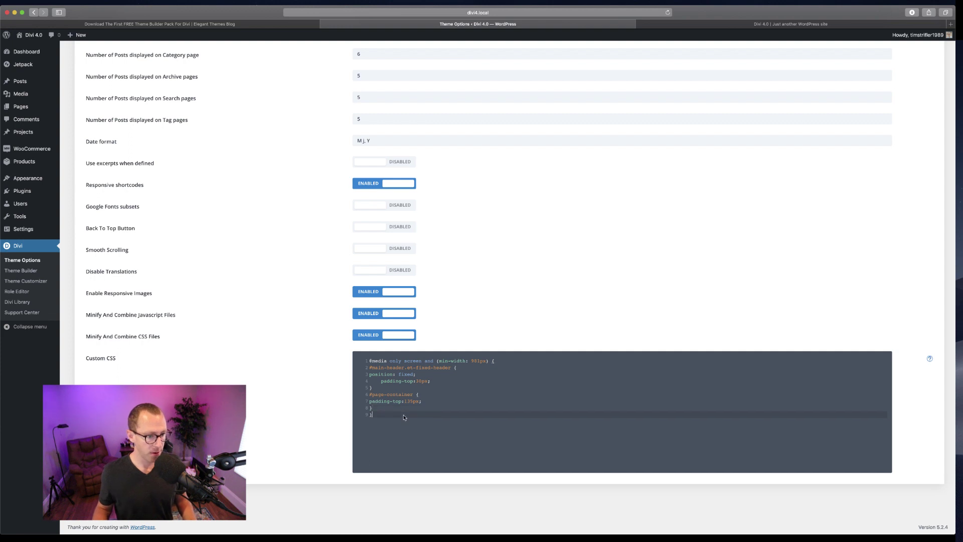
pyautogui.moveTo(404, 417); pyautogui.dragTo(353, 353)
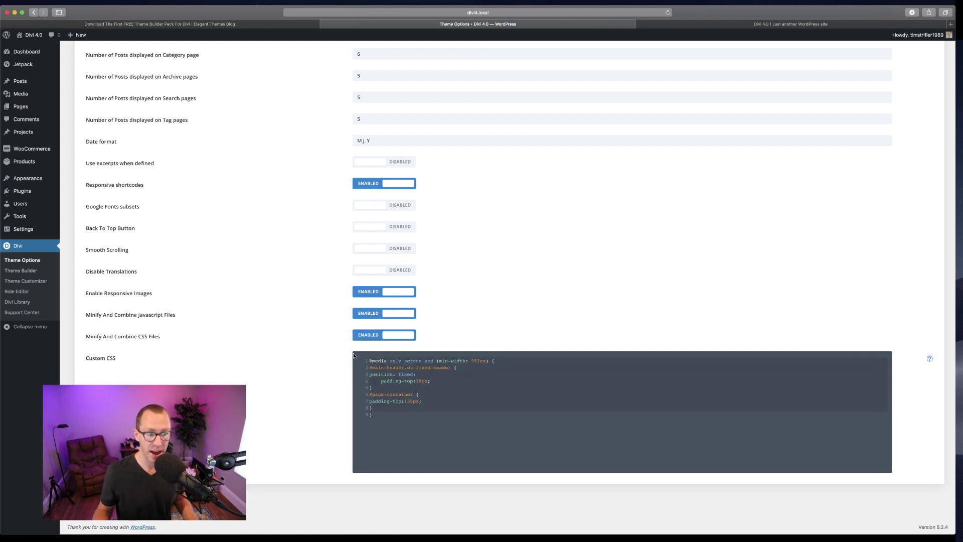